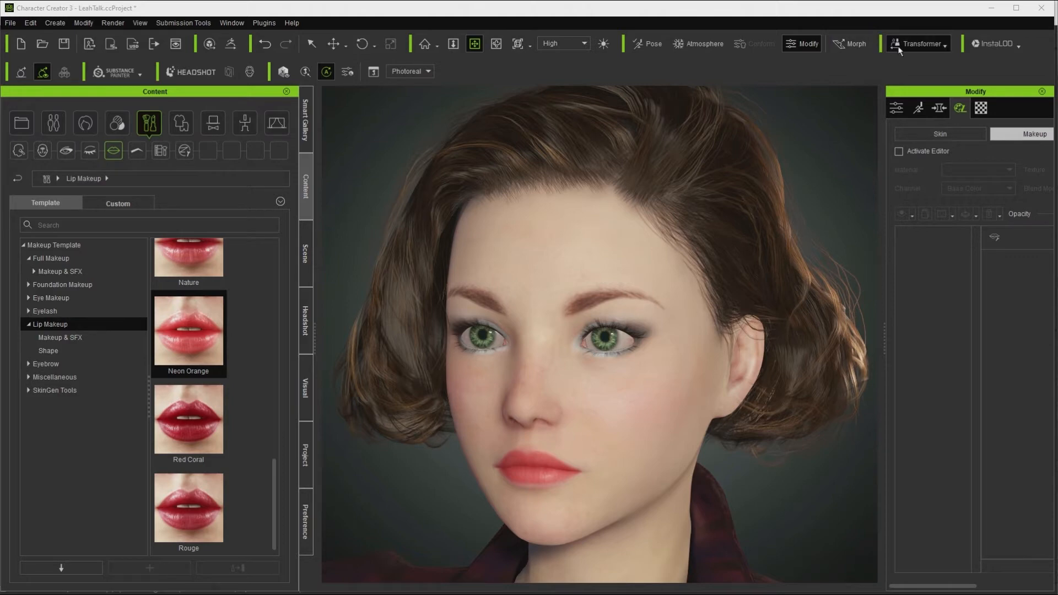
- Load Leah.fbx through the CC3+ Transformer using the Basic texture-loading option
{"action": "left_click", "coordinate": [925, 45]}
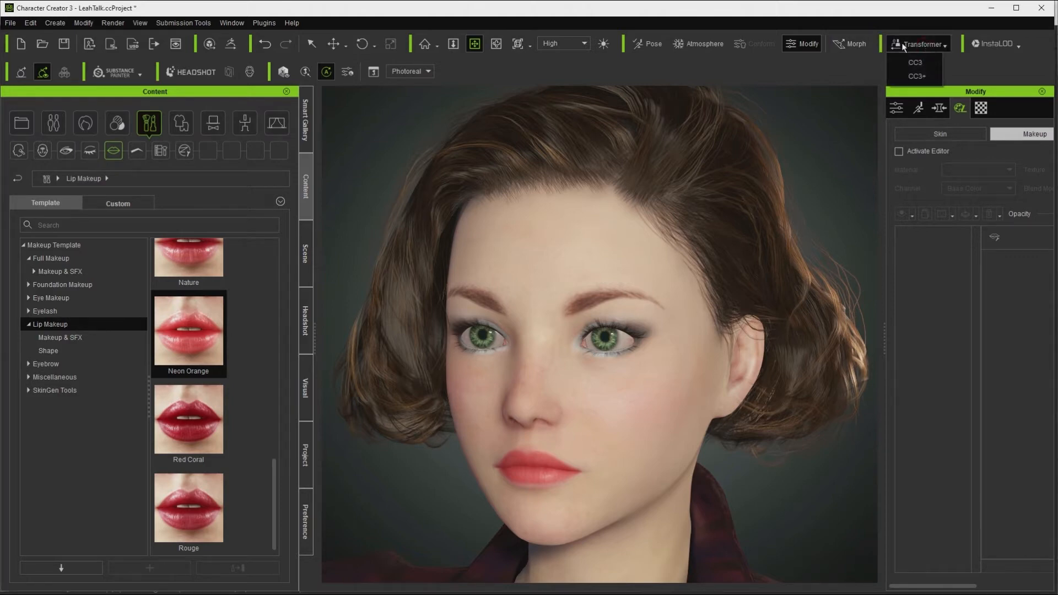
{"action": "left_click", "coordinate": [906, 79]}
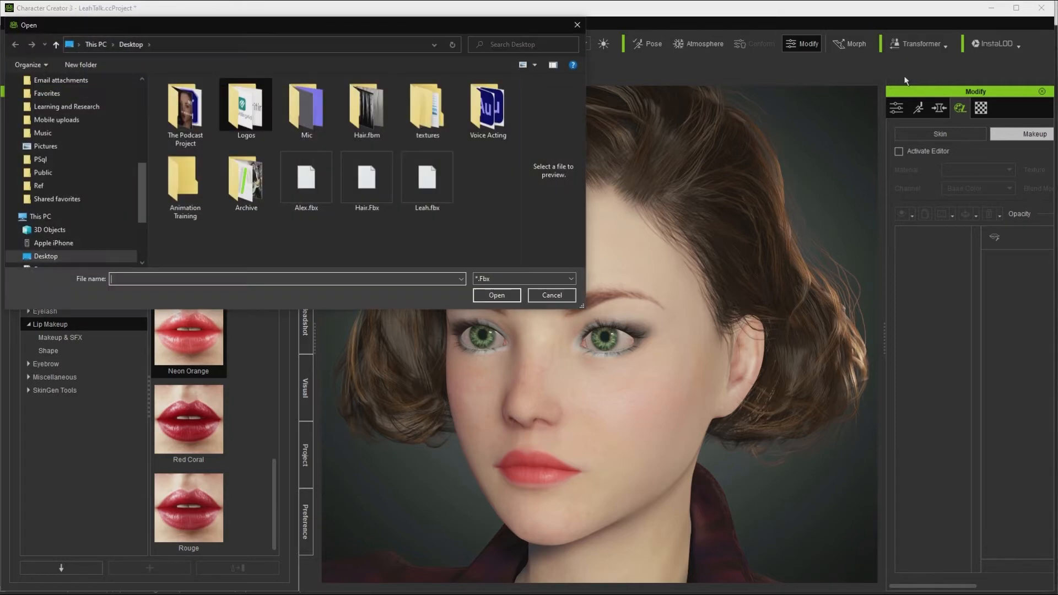
{"action": "left_click", "coordinate": [422, 183]}
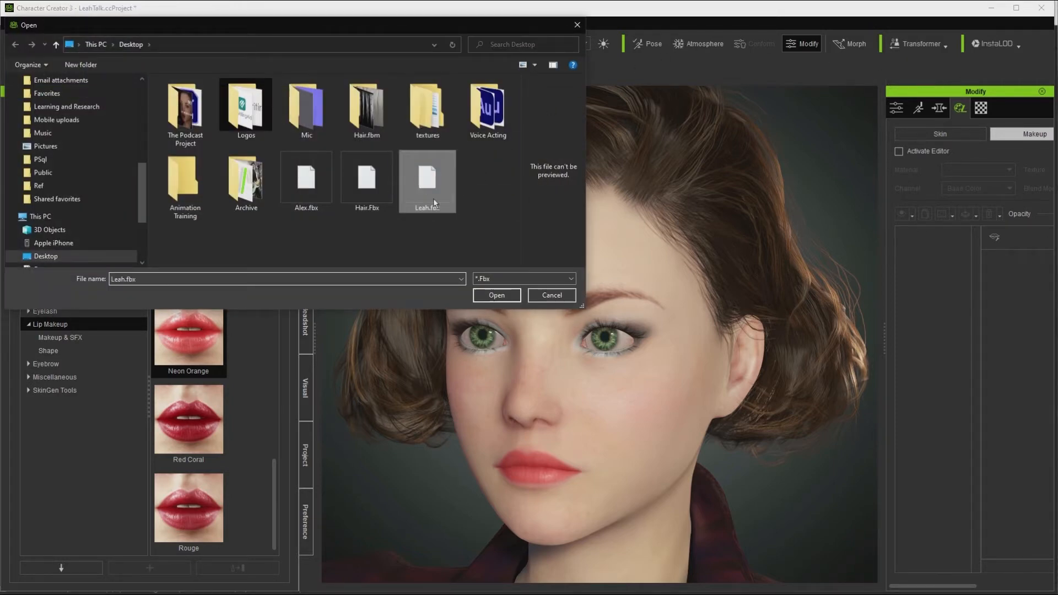
{"action": "left_click", "coordinate": [497, 295]}
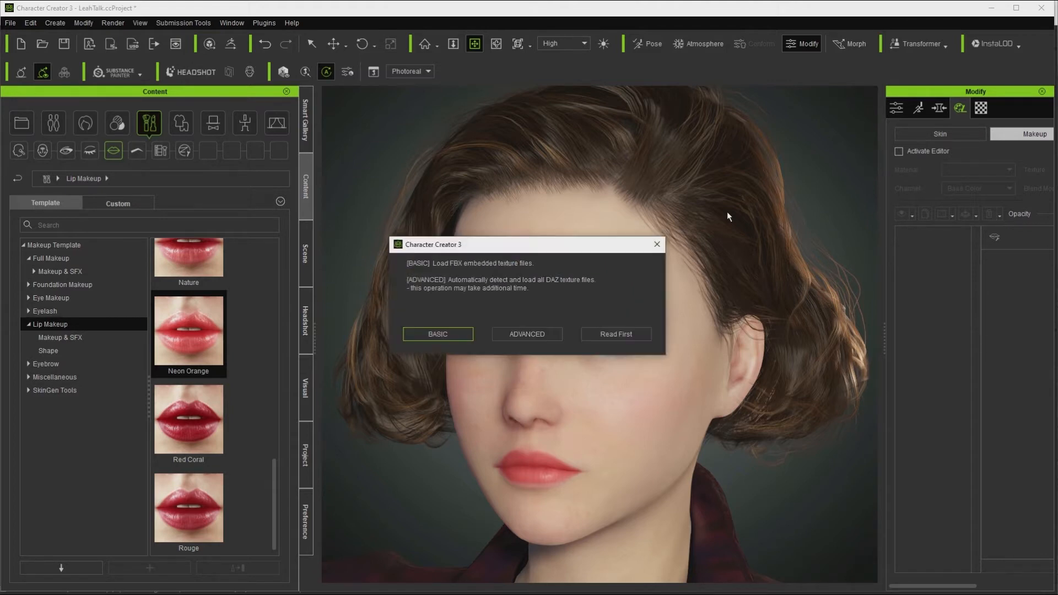
{"action": "left_click", "coordinate": [449, 335]}
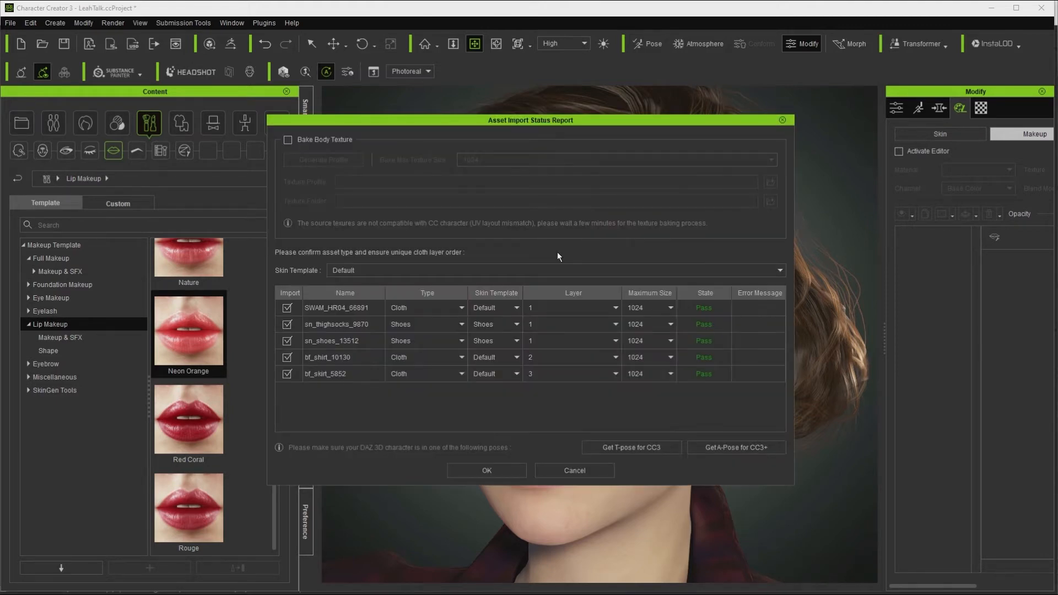
- Exclude all listed hair, sock, shoe, shirt and skirt assets and import the character without baking the body texture
{"action": "left_click_drag", "start_coordinate": [508, 125], "coordinate": [562, 116]}
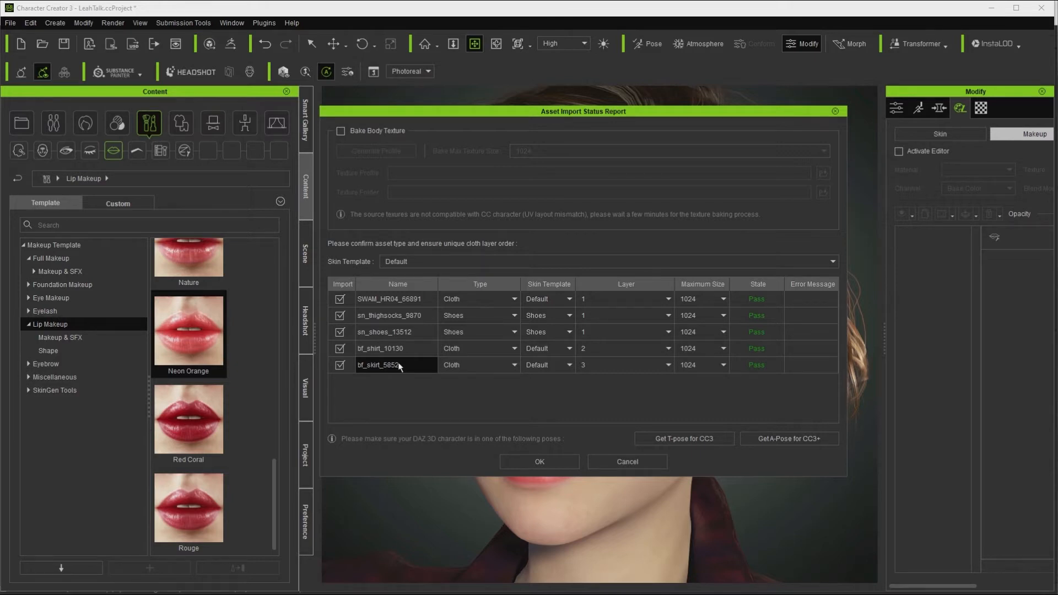
{"action": "left_click", "coordinate": [340, 299]}
{"action": "left_click", "coordinate": [339, 316]}
{"action": "left_click", "coordinate": [340, 333]}
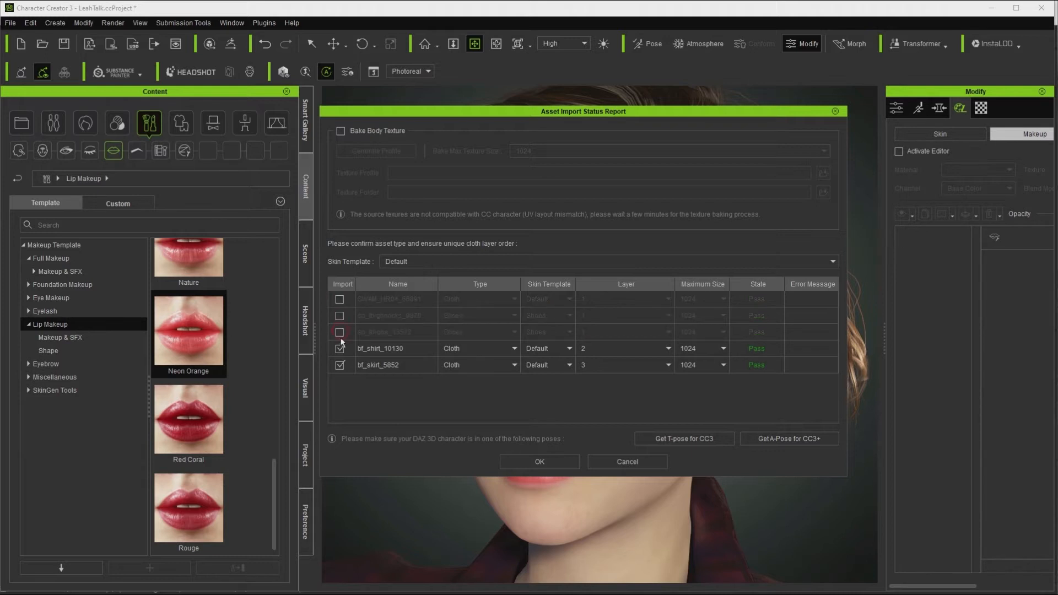
{"action": "left_click", "coordinate": [340, 349]}
{"action": "left_click", "coordinate": [340, 365]}
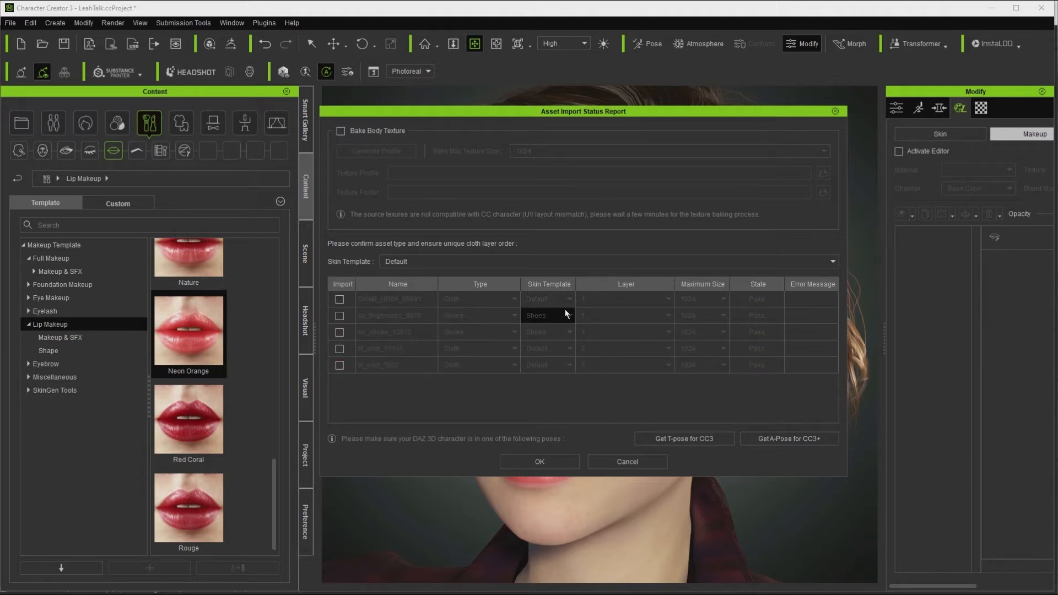
{"action": "left_click", "coordinate": [550, 461]}
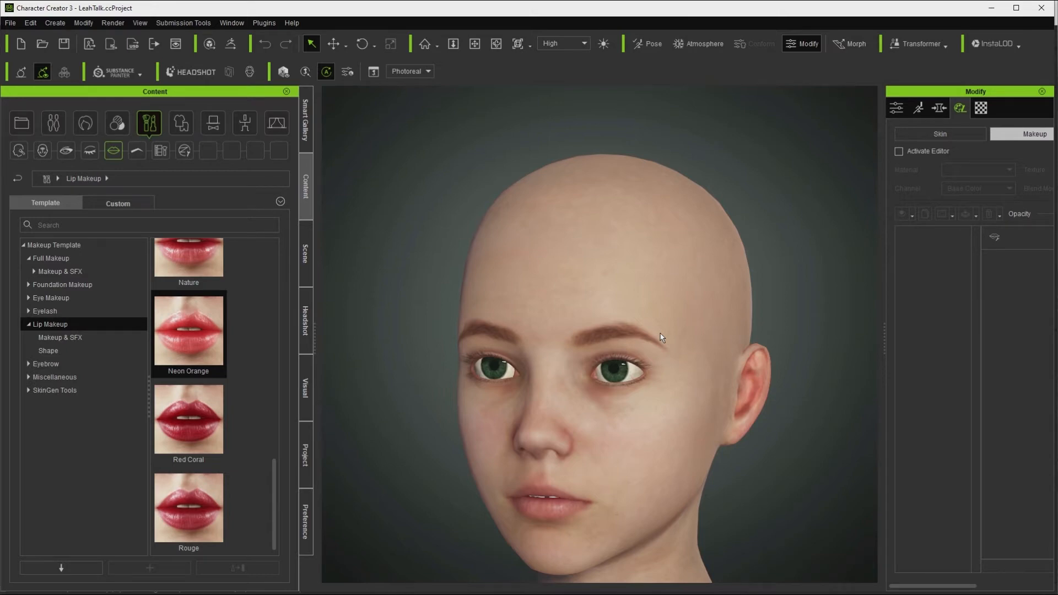
- Load Leah.fbx through the CC3+ Transformer again, using Basic texture loading
{"action": "left_click", "coordinate": [924, 47]}
{"action": "left_click", "coordinate": [919, 77]}
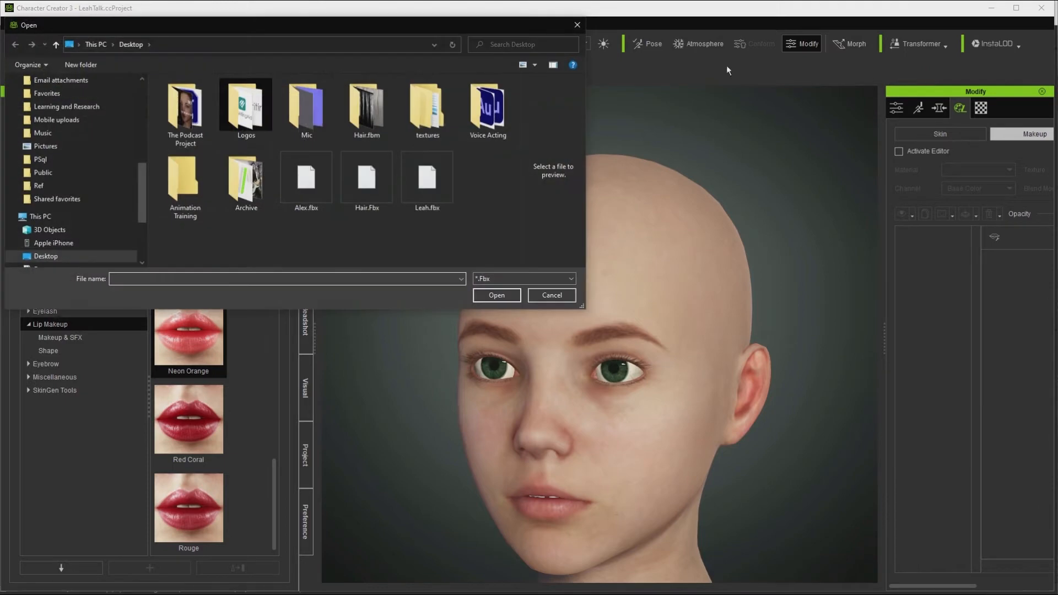
{"action": "left_click", "coordinate": [426, 191]}
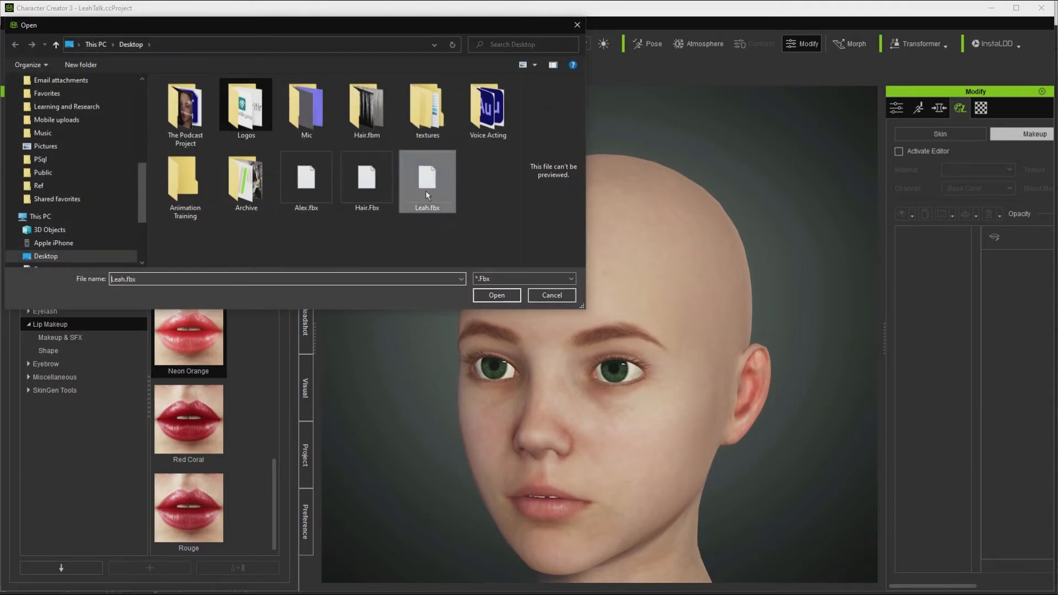
{"action": "left_click", "coordinate": [500, 297]}
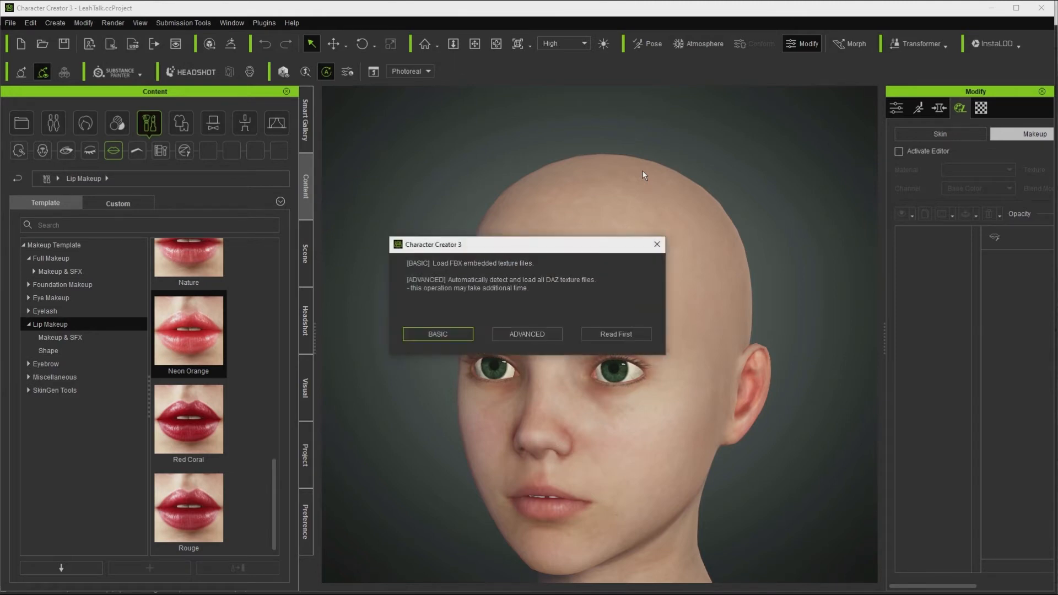
{"action": "left_click", "coordinate": [445, 336]}
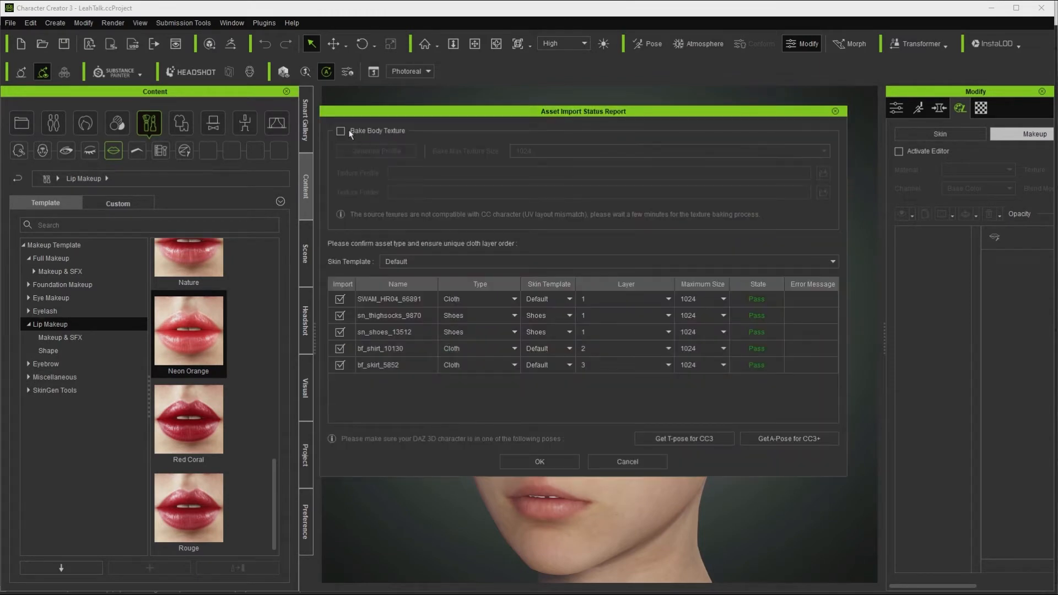
- Enable body texture baking with a maximum texture size of 4096
{"action": "left_click", "coordinate": [341, 131]}
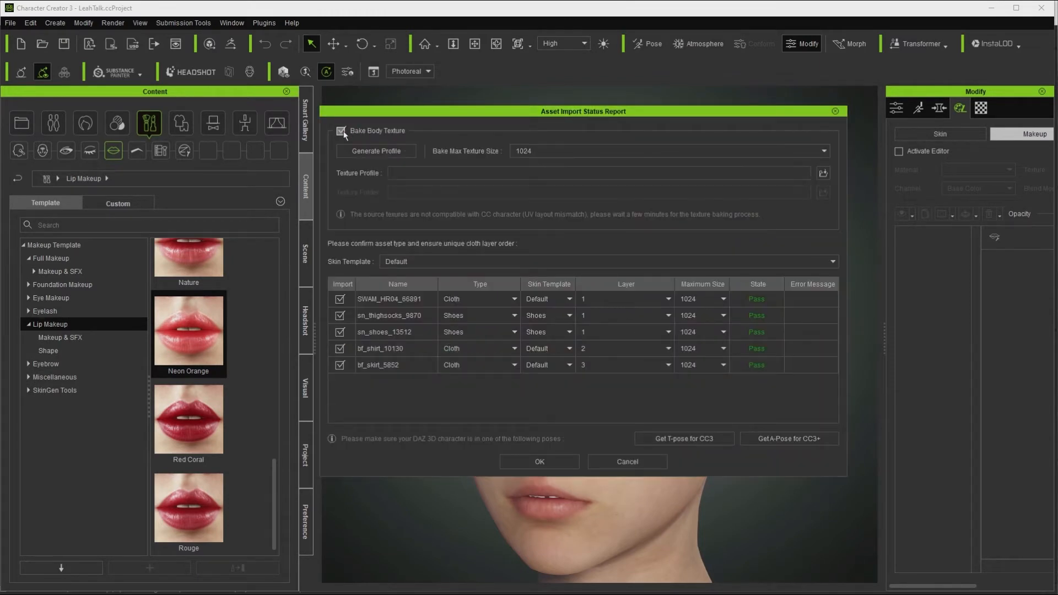
{"action": "left_click", "coordinate": [554, 147]}
{"action": "left_click", "coordinate": [525, 176]}
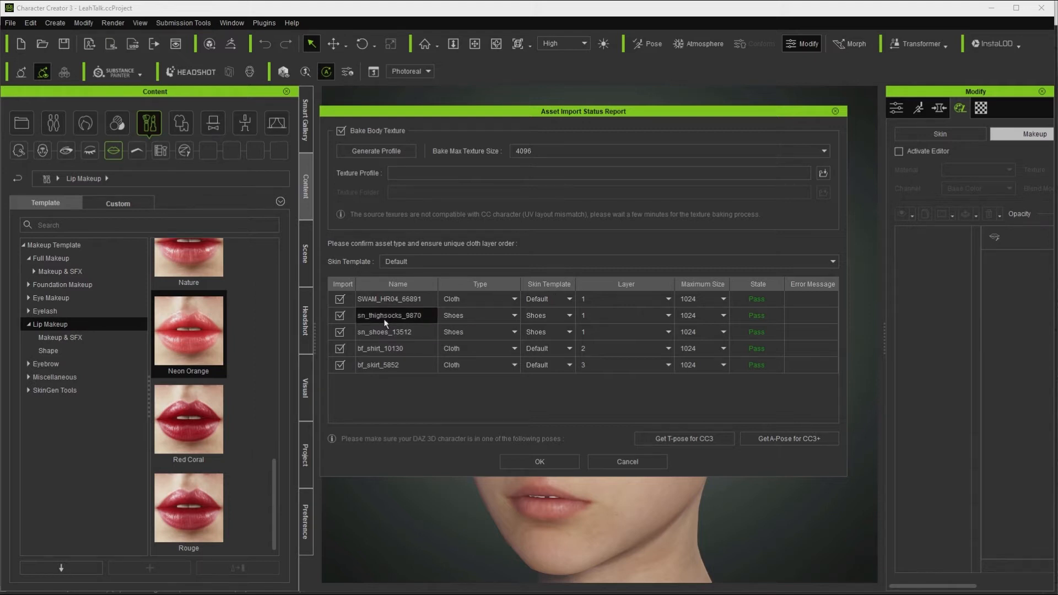
- Exclude every hair, footwear and clothing asset from the import and bring in the character with its baked body texture
{"action": "left_click", "coordinate": [340, 299]}
{"action": "left_click", "coordinate": [340, 316]}
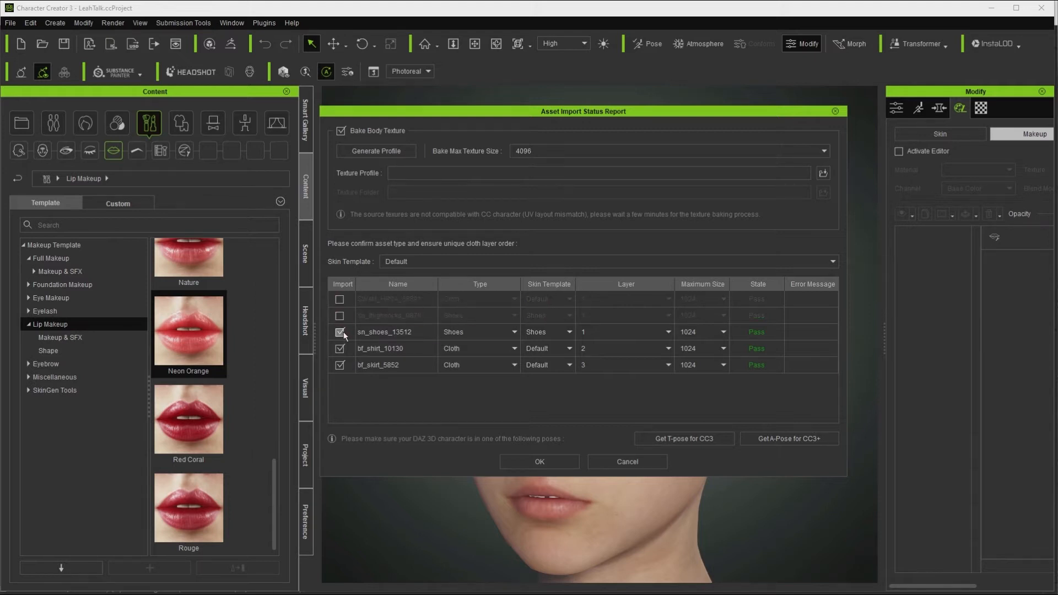
{"action": "left_click", "coordinate": [339, 332]}
{"action": "left_click", "coordinate": [340, 349]}
{"action": "left_click", "coordinate": [341, 366]}
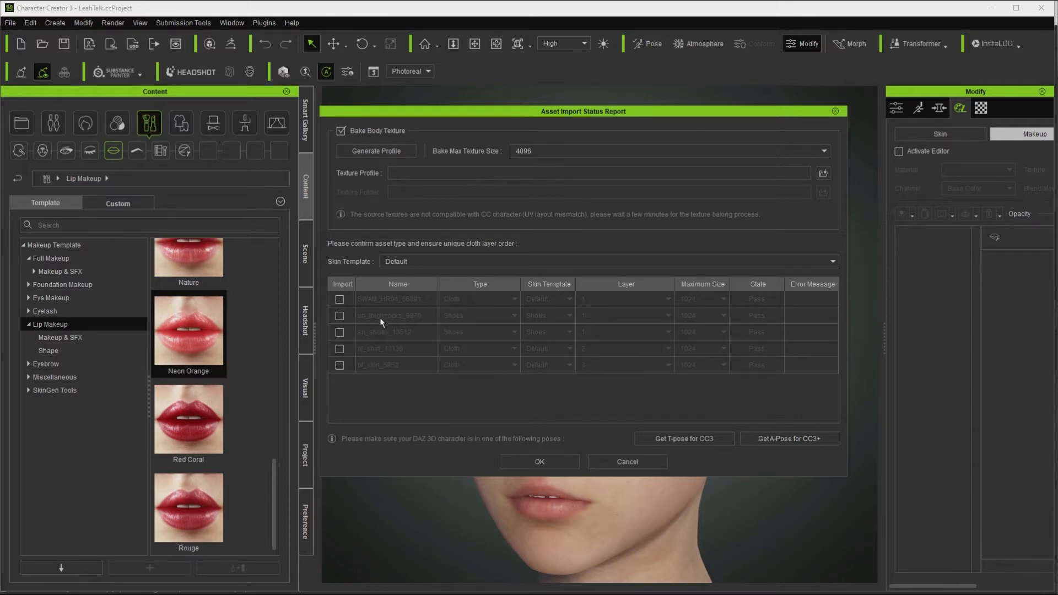
{"action": "left_click", "coordinate": [533, 459]}
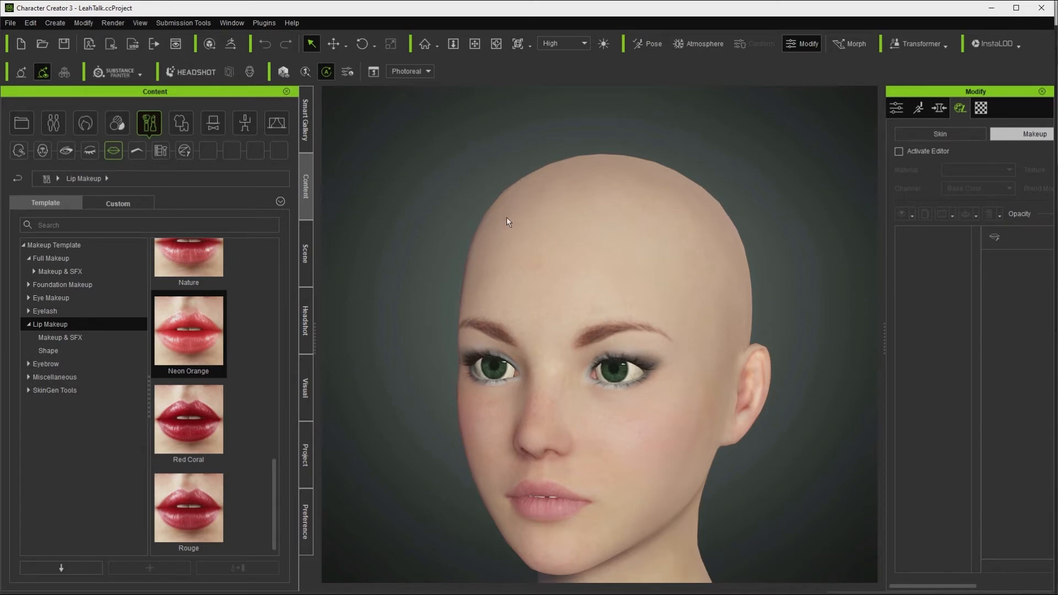
- Turn on the avatar's open-mouth display and examine the imported face and teeth up close
{"action": "left_click", "coordinate": [496, 44]}
{"action": "left_click_drag", "start_coordinate": [437, 239], "coordinate": [545, 170]}
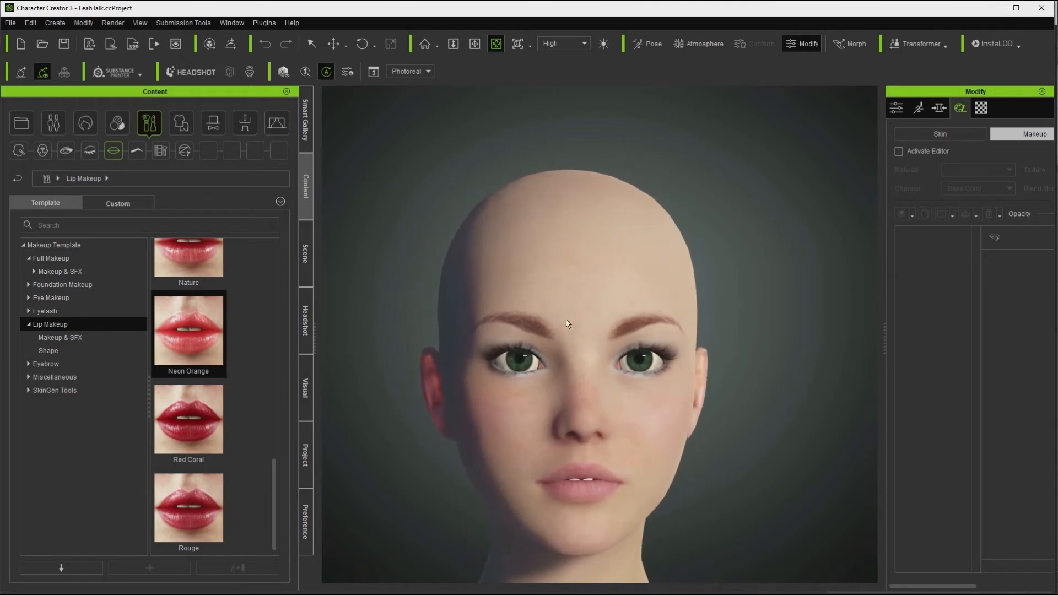
{"action": "left_click", "coordinate": [475, 44]}
{"action": "left_click_drag", "start_coordinate": [575, 287], "coordinate": [577, 239]}
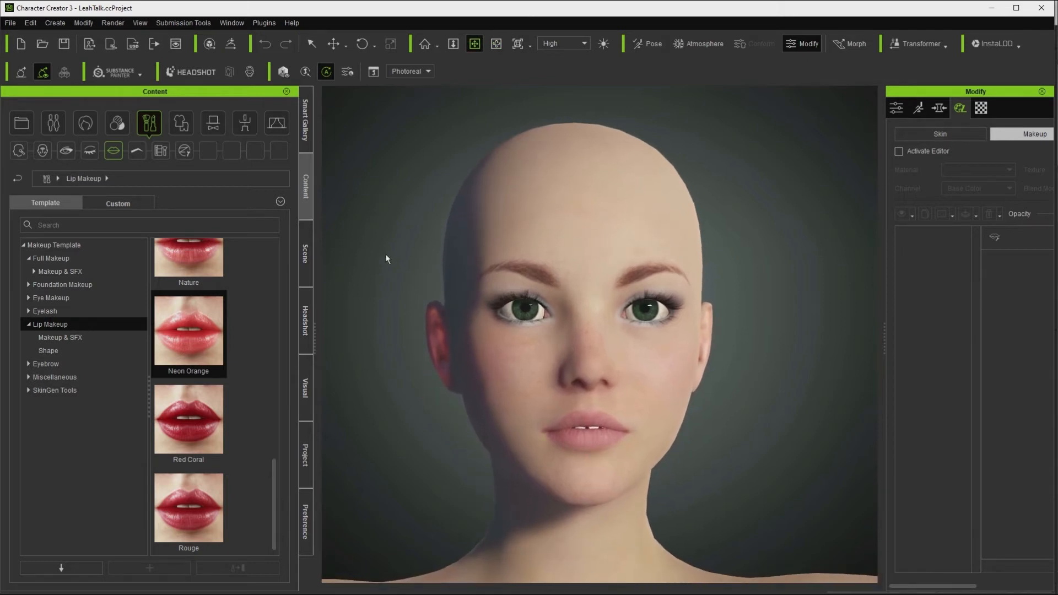
{"action": "left_click", "coordinate": [306, 254]}
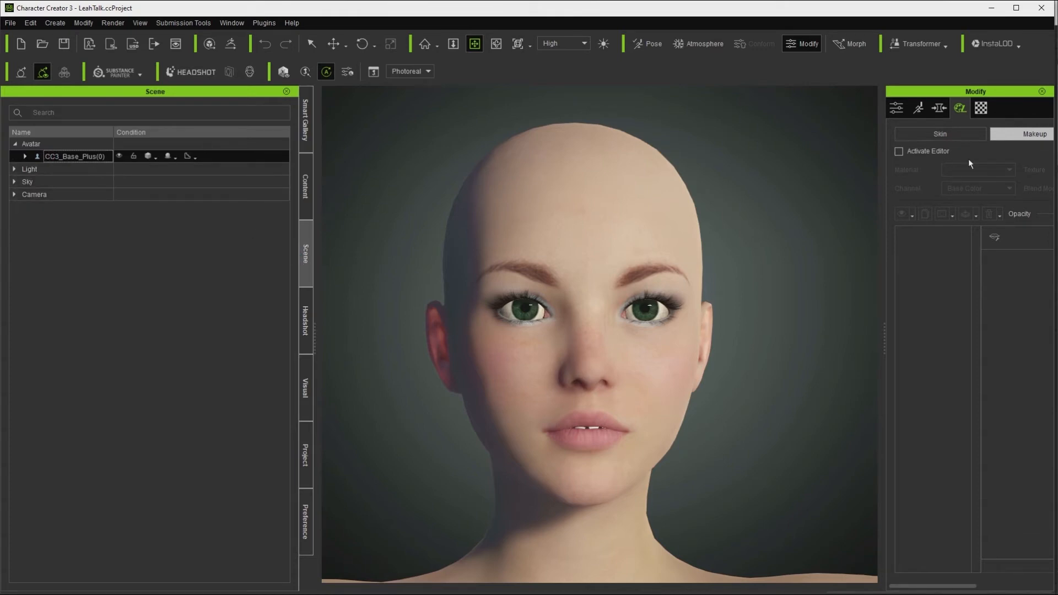
{"action": "left_click", "coordinate": [897, 108]}
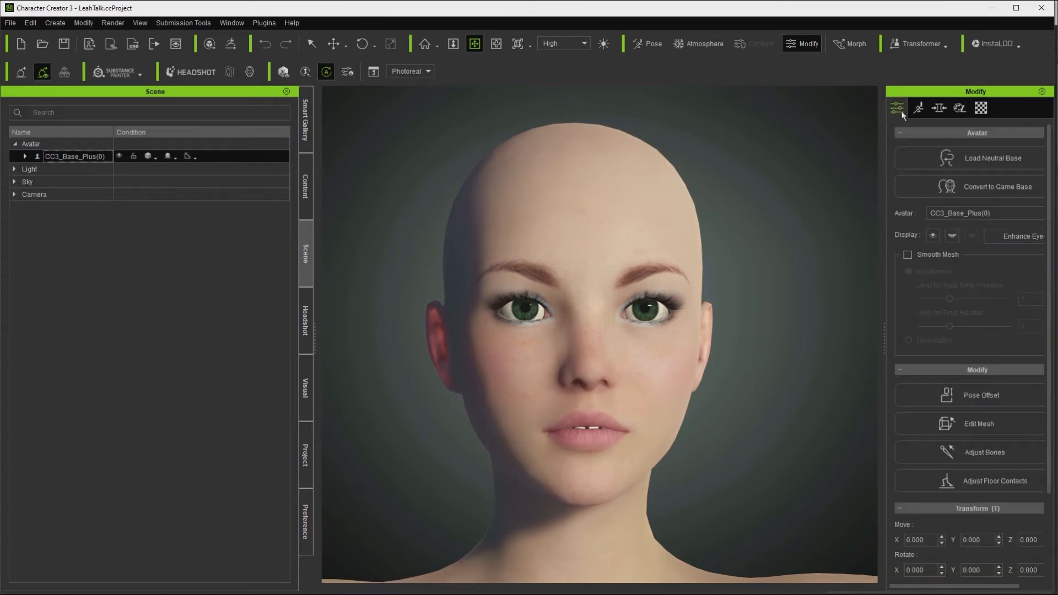
{"action": "left_click", "coordinate": [952, 236]}
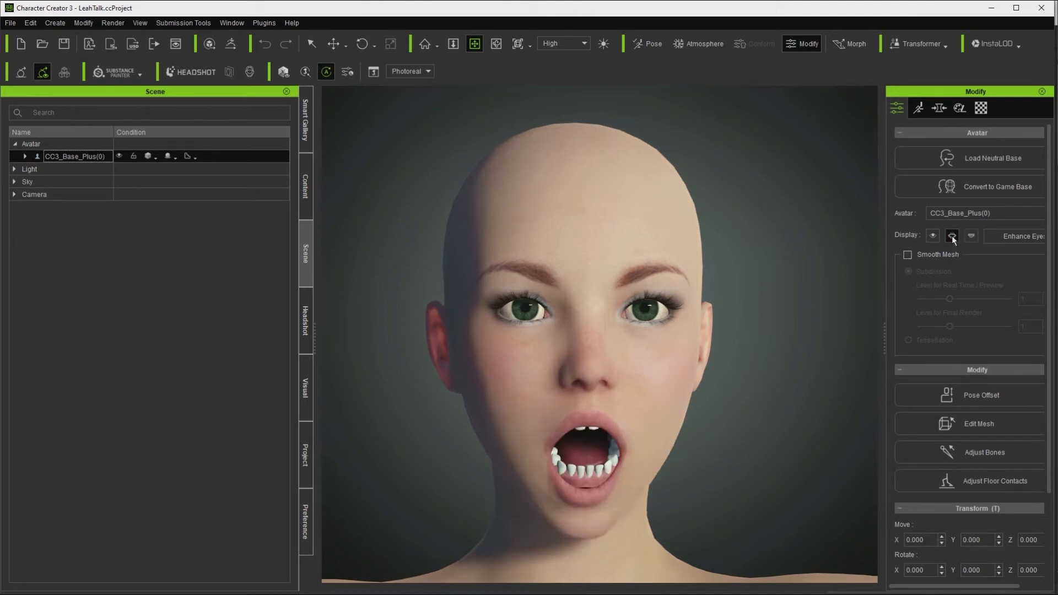
{"action": "scroll", "coordinate": [657, 431], "scroll_direction": "up", "scroll_amount": 5}
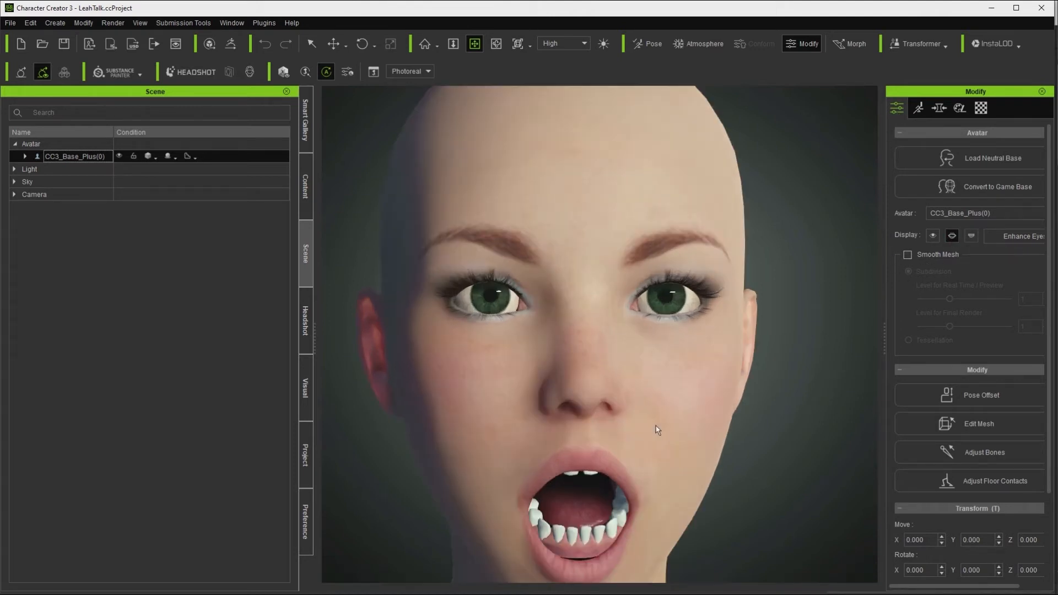
{"action": "left_click_drag", "start_coordinate": [659, 398], "coordinate": [648, 320]}
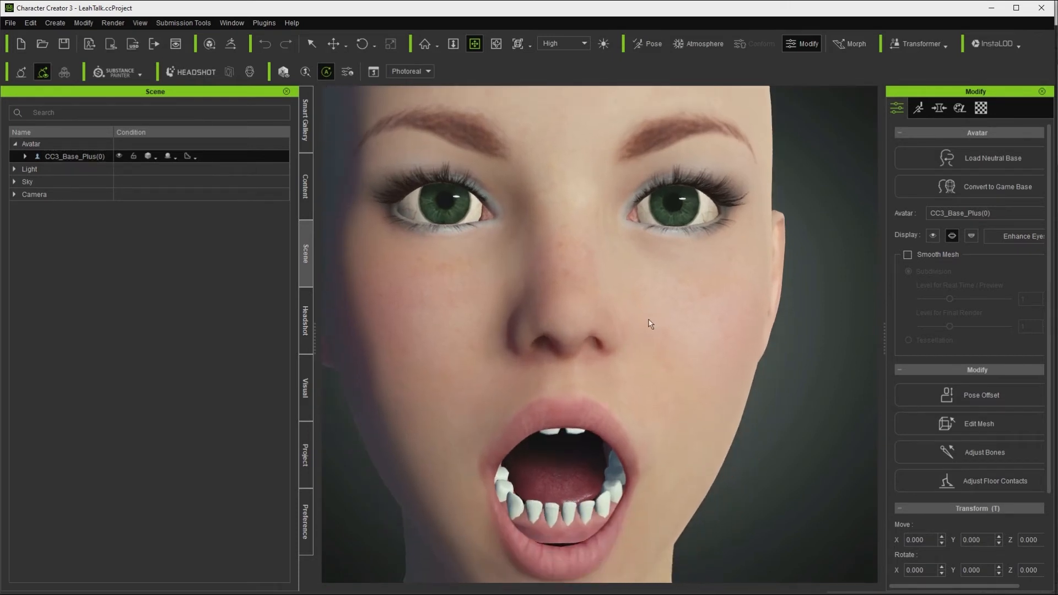
{"action": "scroll", "coordinate": [653, 335], "scroll_direction": "down", "scroll_amount": 2}
{"action": "scroll", "coordinate": [654, 338], "scroll_direction": "down", "scroll_amount": 2}
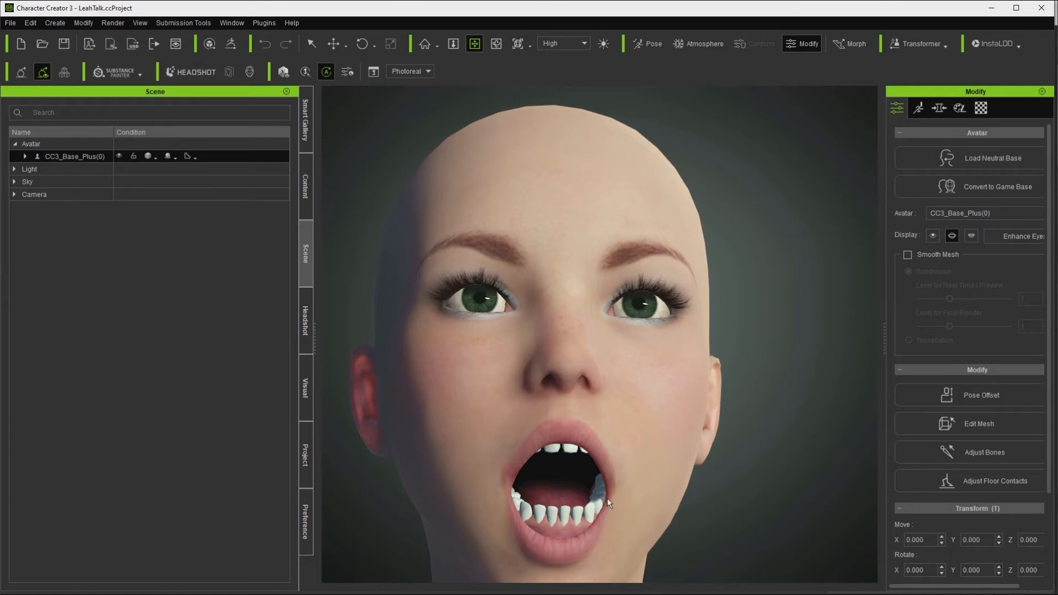
- Apply the 1 Normal Teeth preset from the actor Teeth templates to the character
{"action": "left_click", "coordinate": [305, 186]}
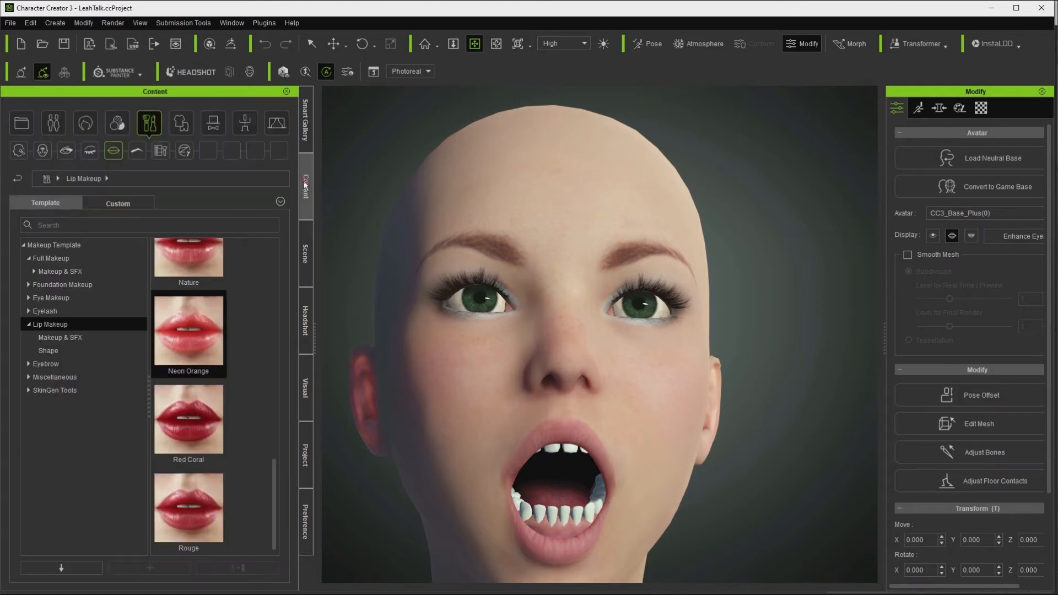
{"action": "left_click", "coordinate": [53, 122]}
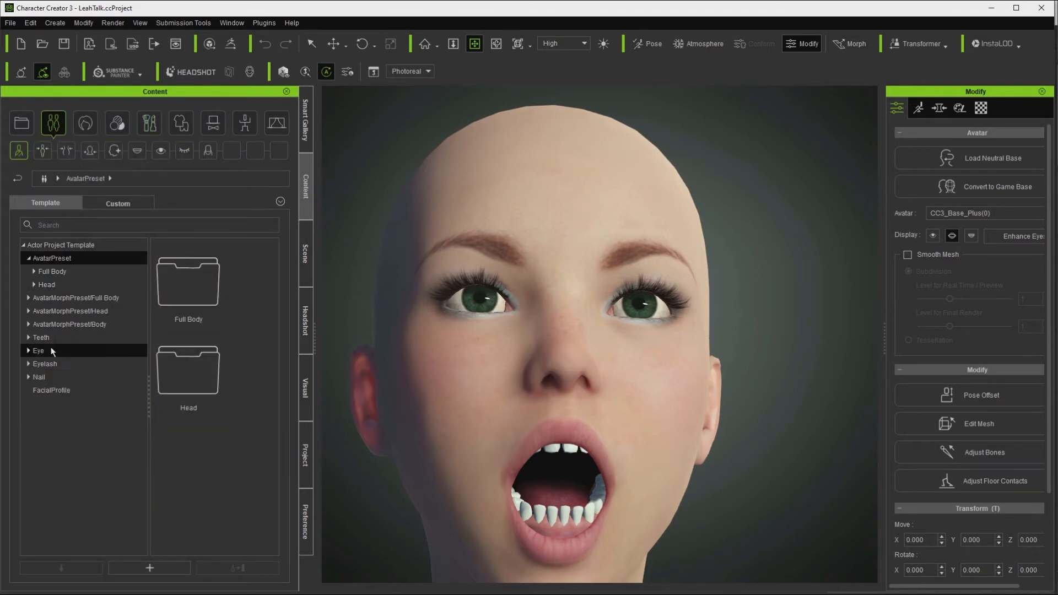
{"action": "left_click", "coordinate": [38, 338]}
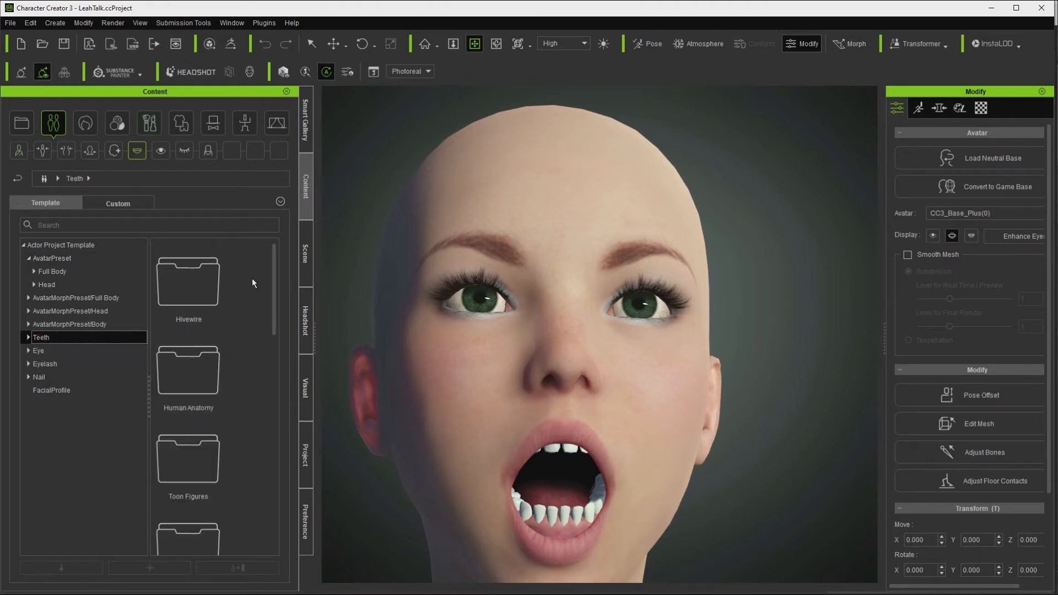
{"action": "left_click_drag", "start_coordinate": [274, 259], "coordinate": [285, 349]}
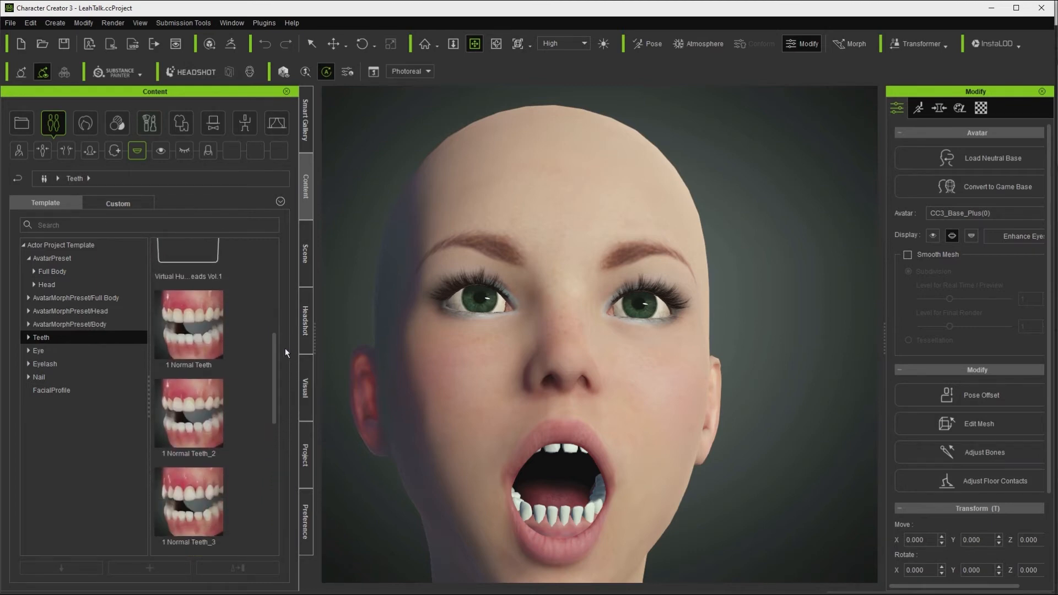
{"action": "mouse_move", "coordinate": [193, 338]}
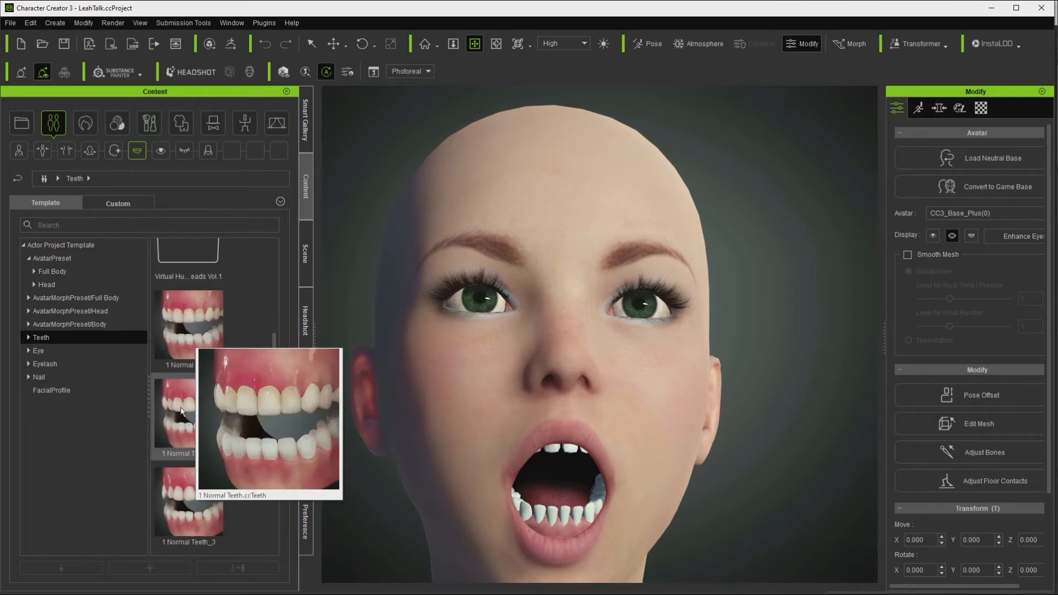
{"action": "double_click", "coordinate": [193, 321]}
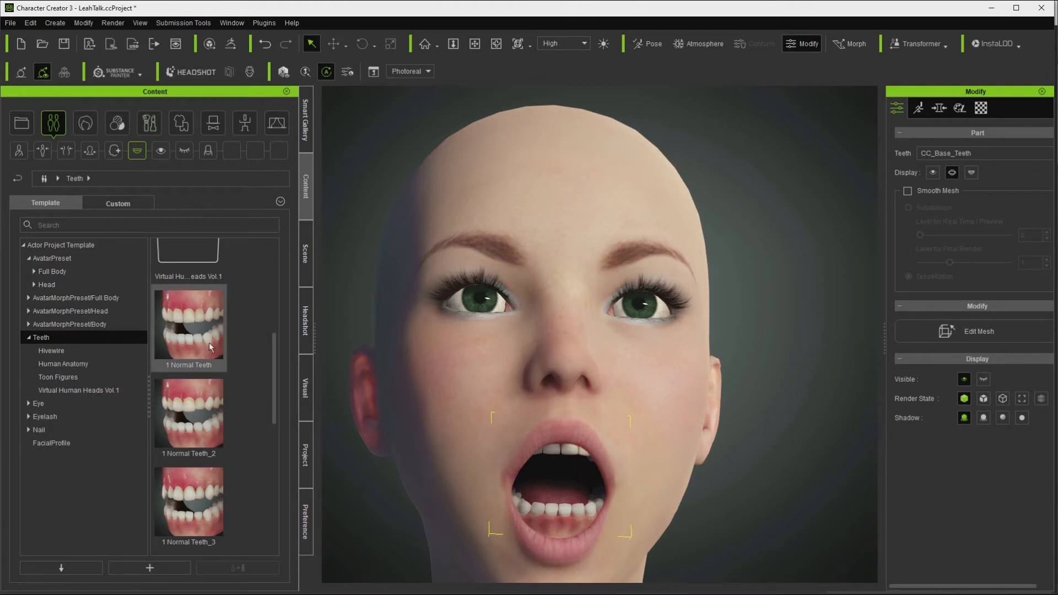
- Replace the character's teeth object with the 1 Normal Teeth_2 preset
{"action": "double_click", "coordinate": [186, 406]}
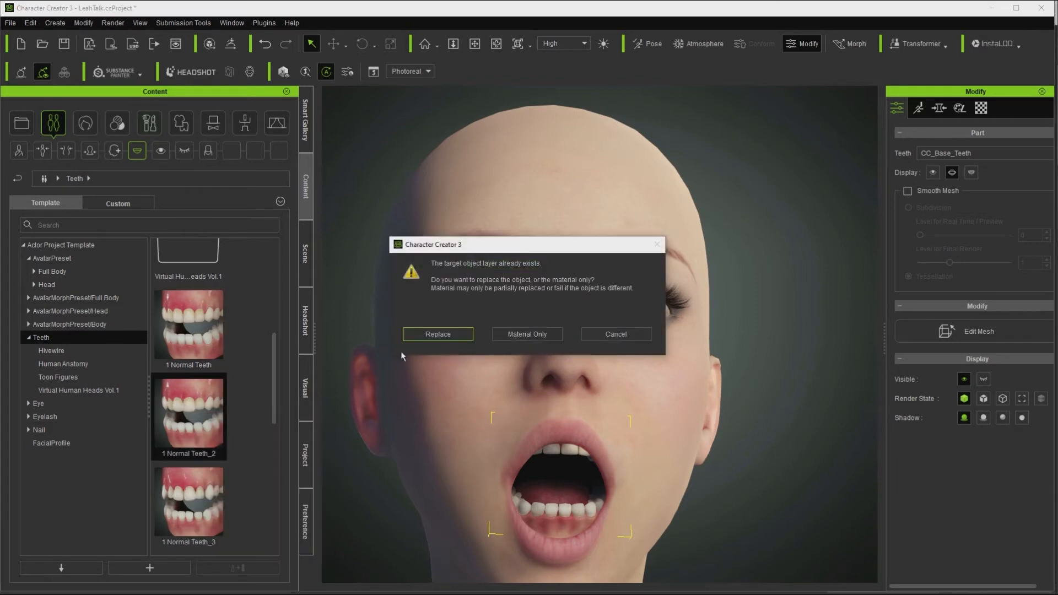
{"action": "left_click", "coordinate": [459, 340]}
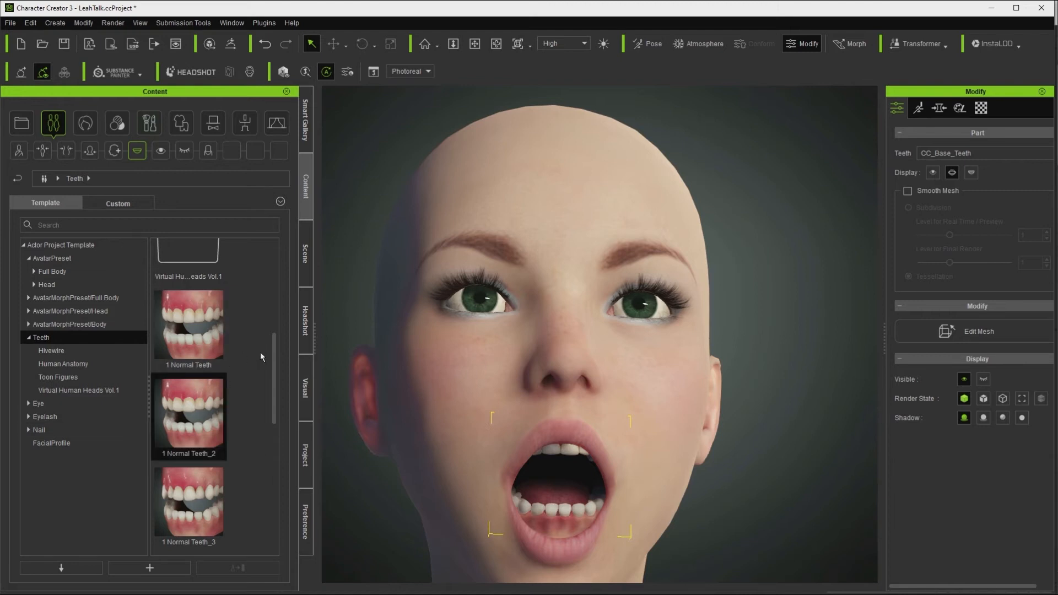
{"action": "left_click_drag", "start_coordinate": [276, 379], "coordinate": [276, 389]}
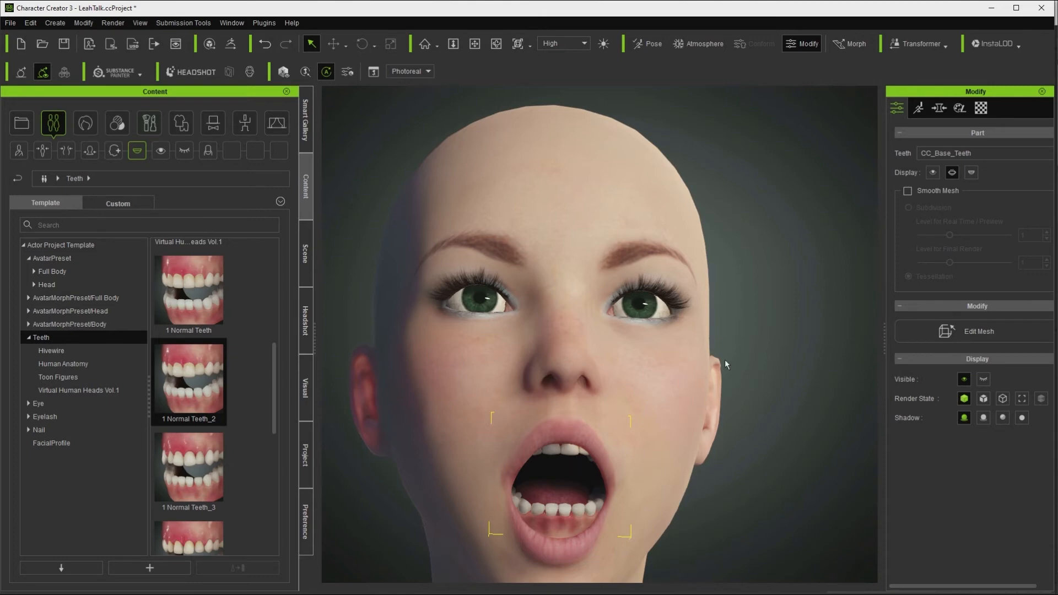
- Turn off the avatar's open-mouth display so the face is back in its neutral pose
{"action": "left_click", "coordinate": [953, 173]}
{"action": "left_click", "coordinate": [474, 44]}
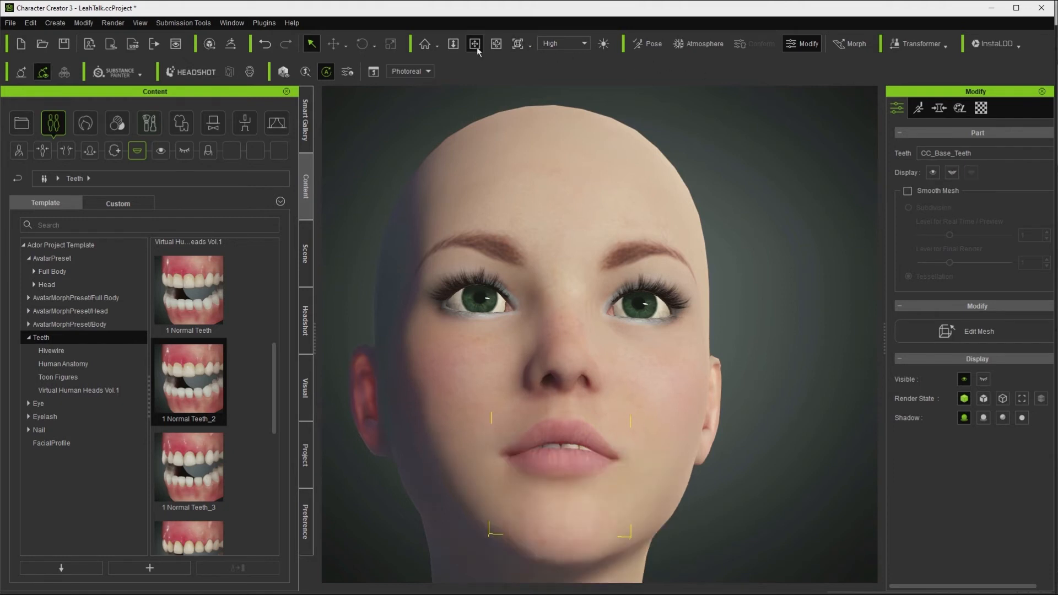
{"action": "left_click_drag", "start_coordinate": [734, 210], "coordinate": [744, 270]}
{"action": "right_click_drag", "start_coordinate": [743, 271], "coordinate": [736, 313]}
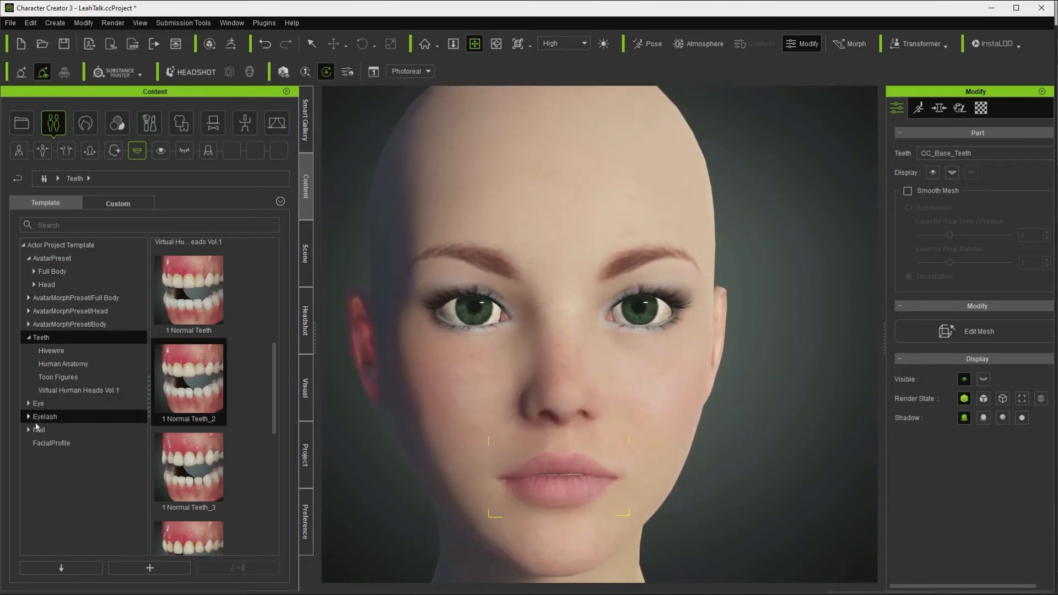
- Apply the Eyes_07 preset from the actor Eye templates to the character
{"action": "left_click", "coordinate": [29, 404]}
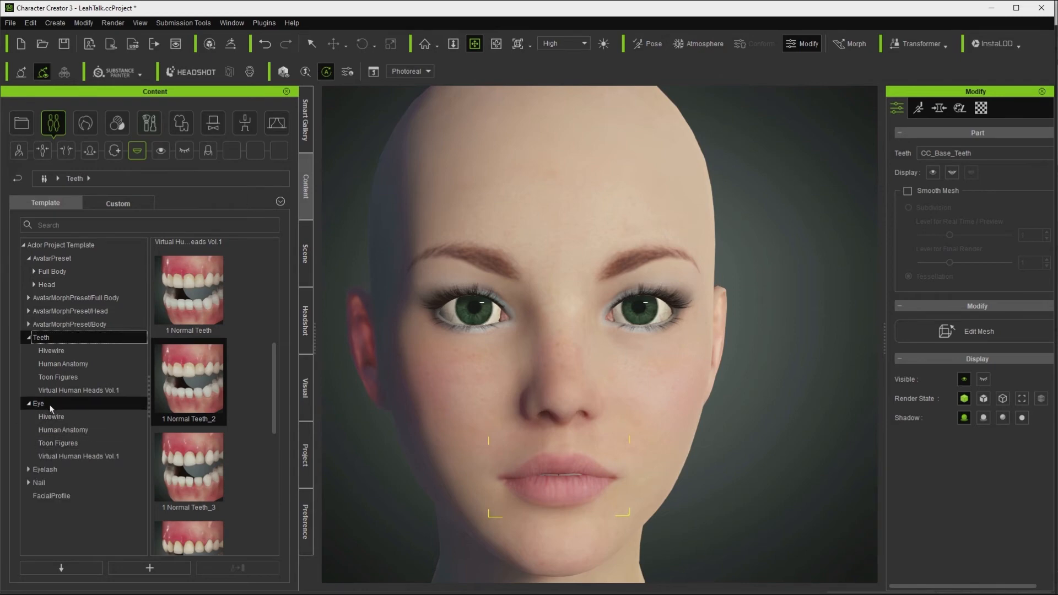
{"action": "left_click", "coordinate": [49, 404]}
{"action": "left_click_drag", "start_coordinate": [272, 284], "coordinate": [257, 427]}
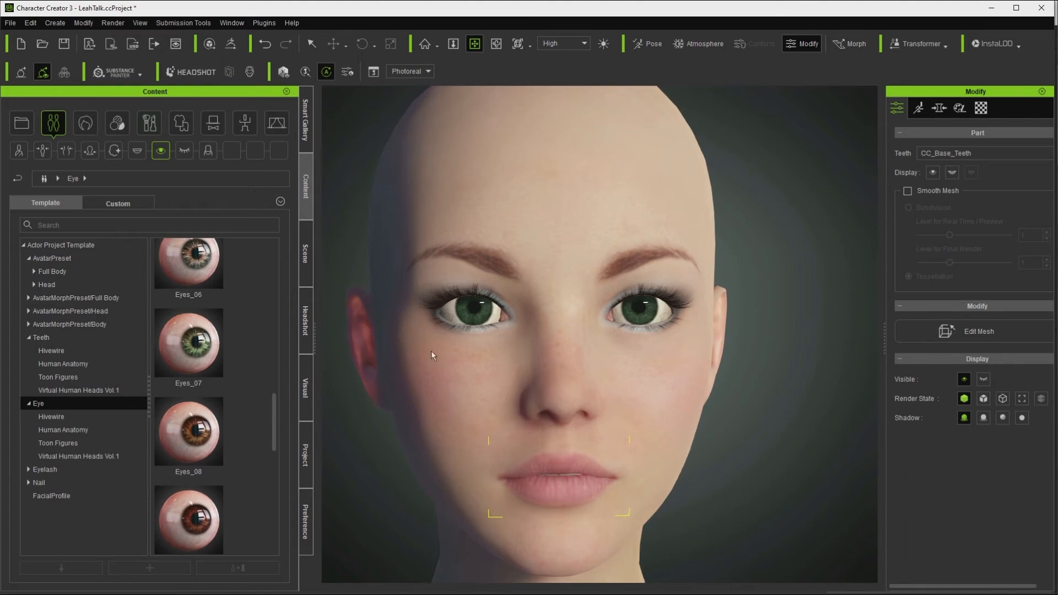
{"action": "mouse_move", "coordinate": [207, 342]}
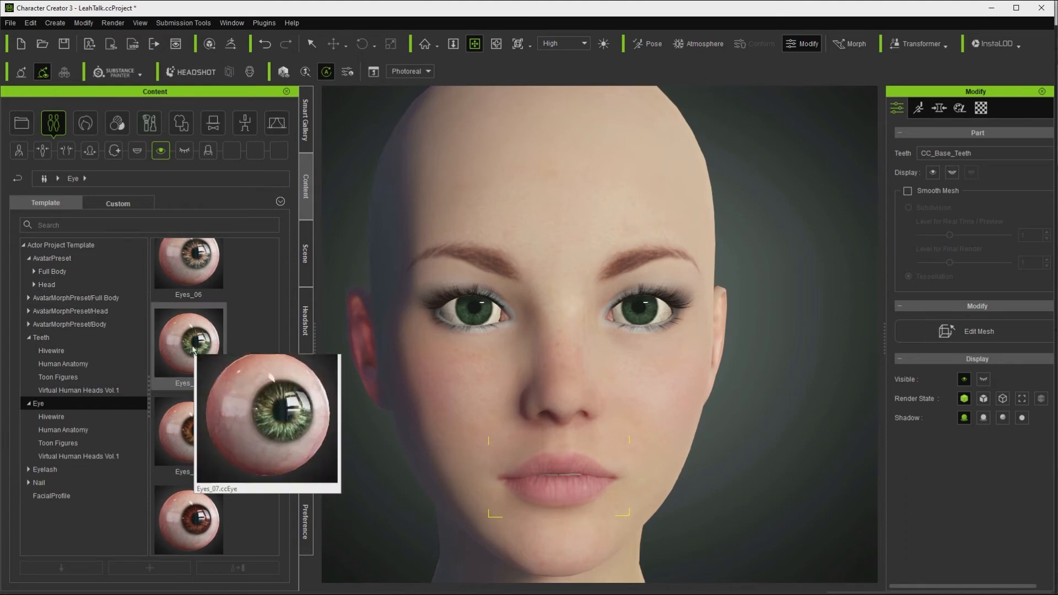
{"action": "double_click", "coordinate": [207, 343]}
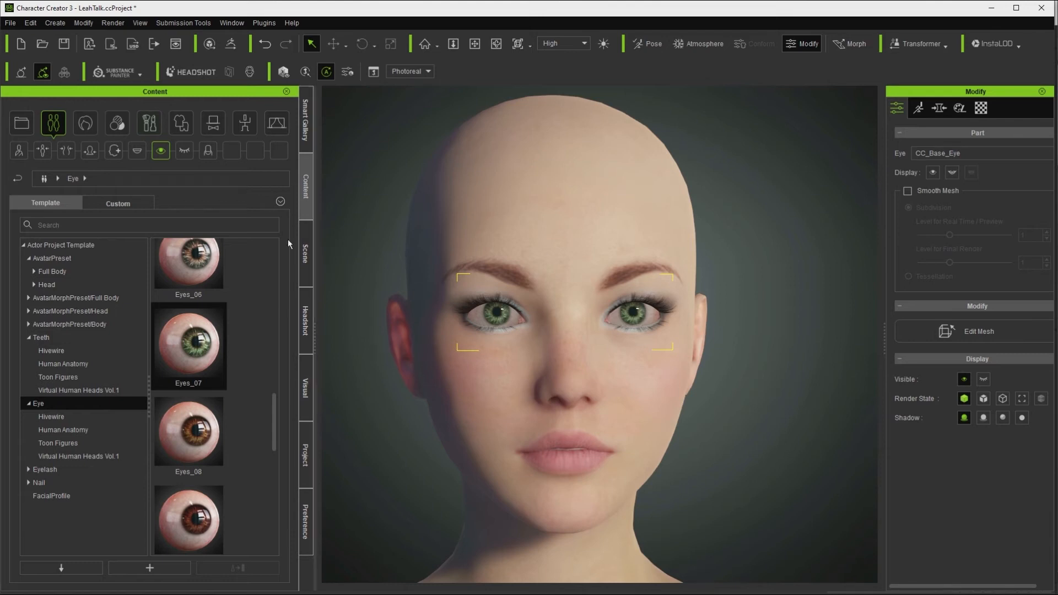
- Add the 02_Wavy short Bob hair from the Prime Hairstyles templates to the character and check its fit around the face
{"action": "left_click", "coordinate": [91, 130]}
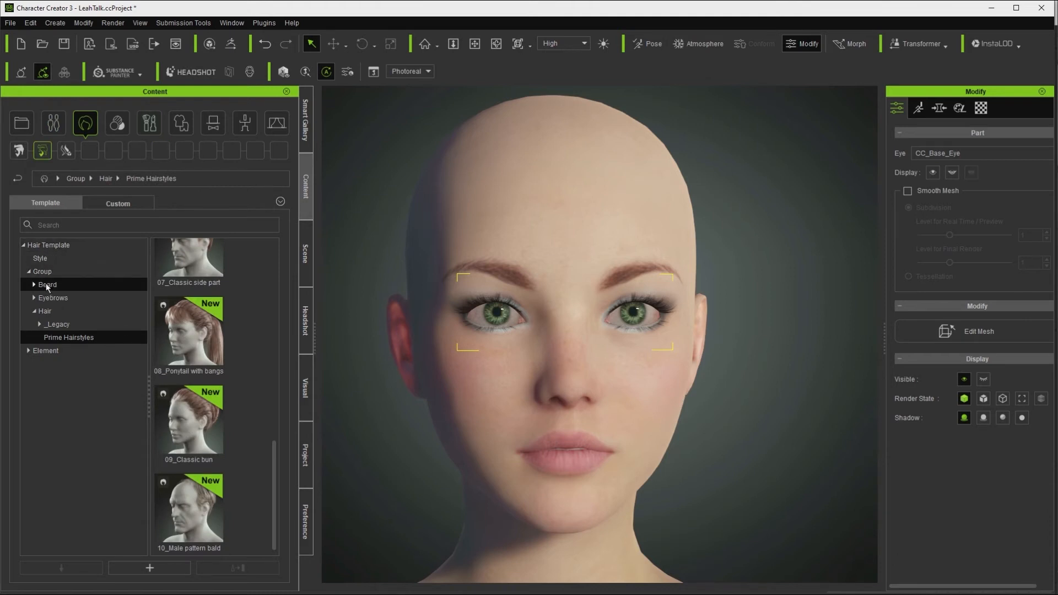
{"action": "left_click", "coordinate": [50, 312]}
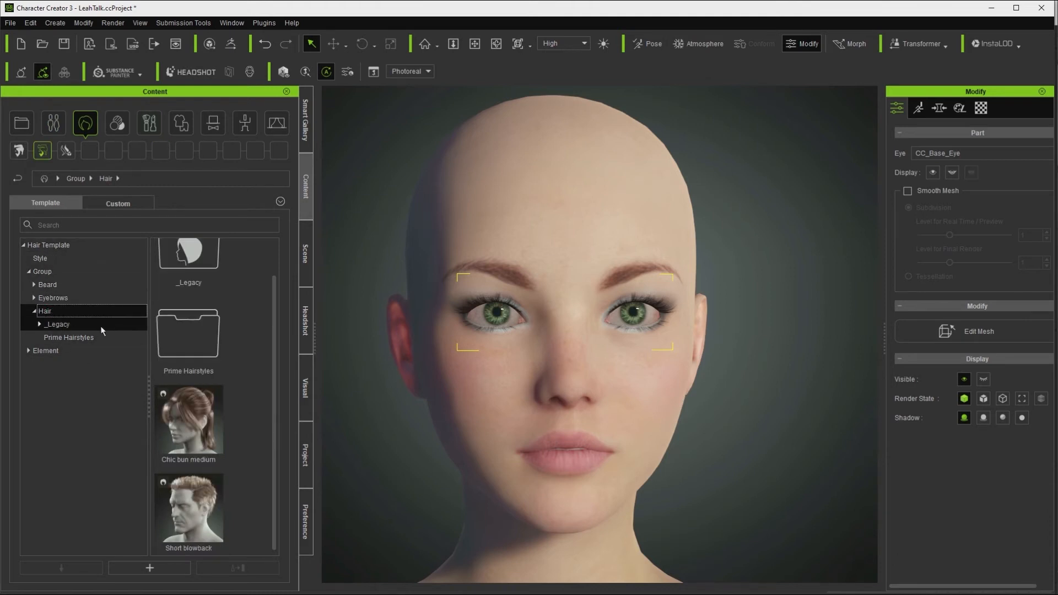
{"action": "double_click", "coordinate": [203, 345]}
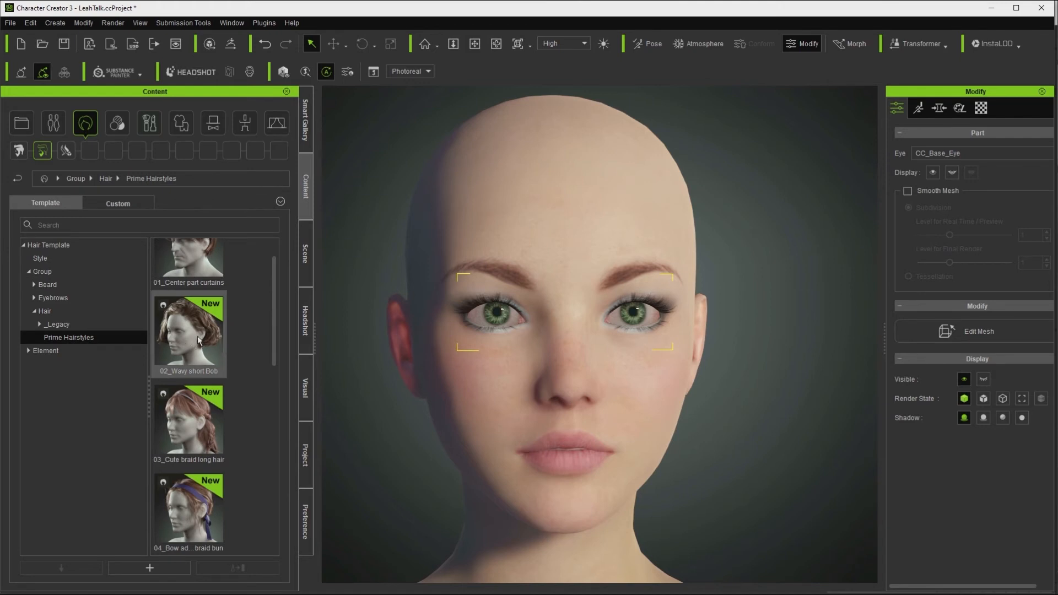
{"action": "mouse_move", "coordinate": [198, 340]}
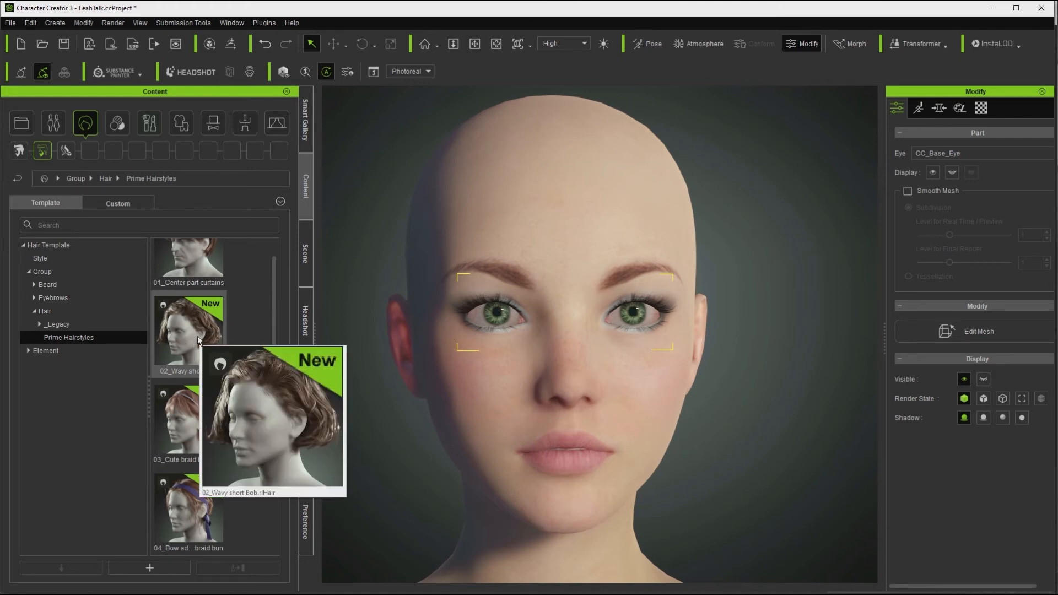
{"action": "double_click", "coordinate": [195, 326]}
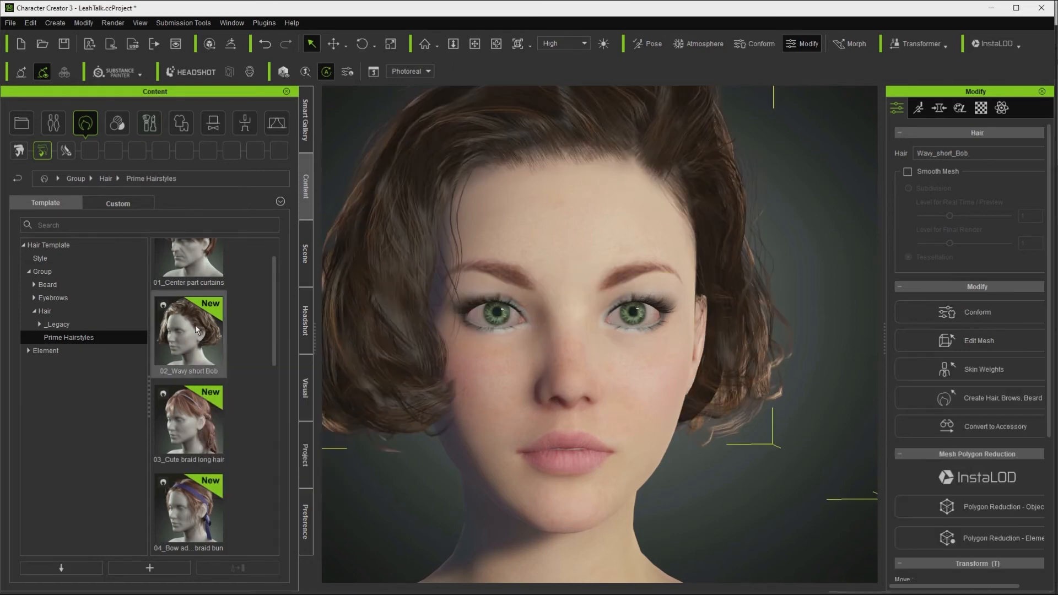
{"action": "left_click", "coordinate": [475, 43]}
{"action": "left_click_drag", "start_coordinate": [562, 258], "coordinate": [588, 295]}
{"action": "right_click_drag", "start_coordinate": [605, 297], "coordinate": [524, 325]}
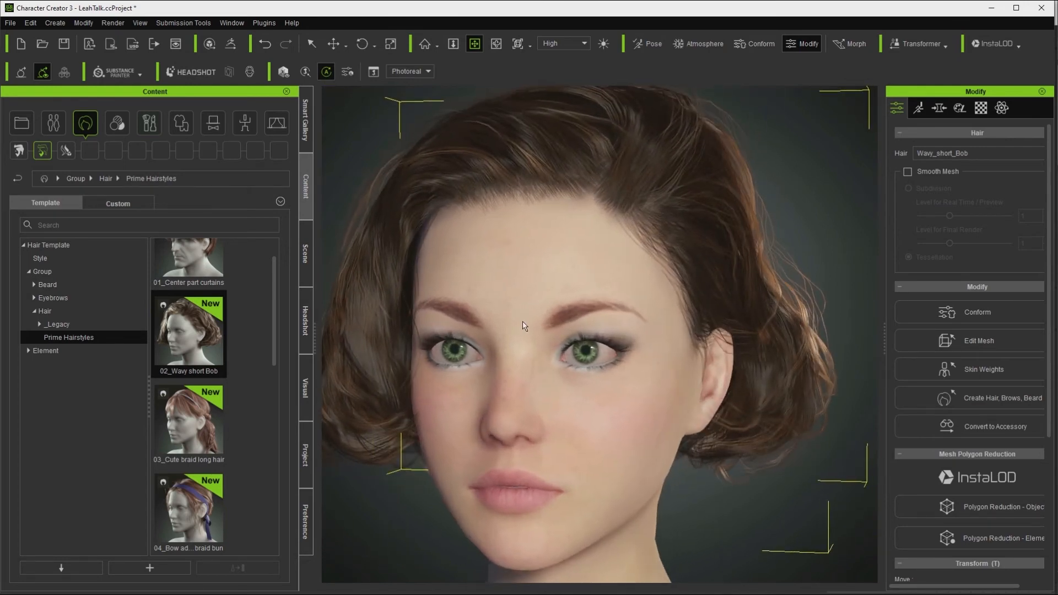
{"action": "right_click_drag", "start_coordinate": [523, 326], "coordinate": [616, 292]}
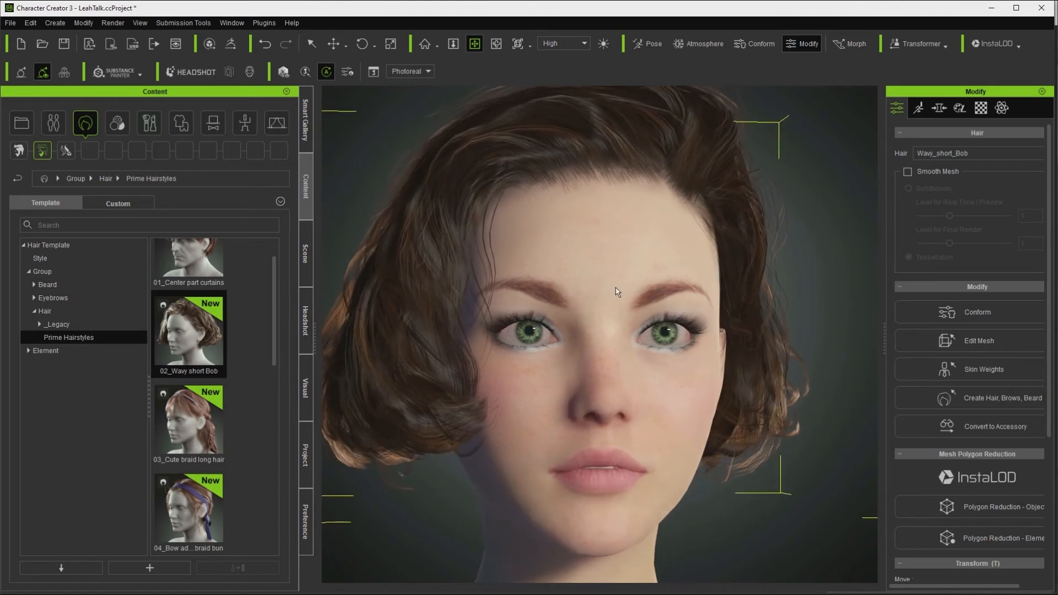
- Apply the Neon Orange lip makeup preset to the character and deactivate the makeup editor
{"action": "left_click", "coordinate": [153, 126]}
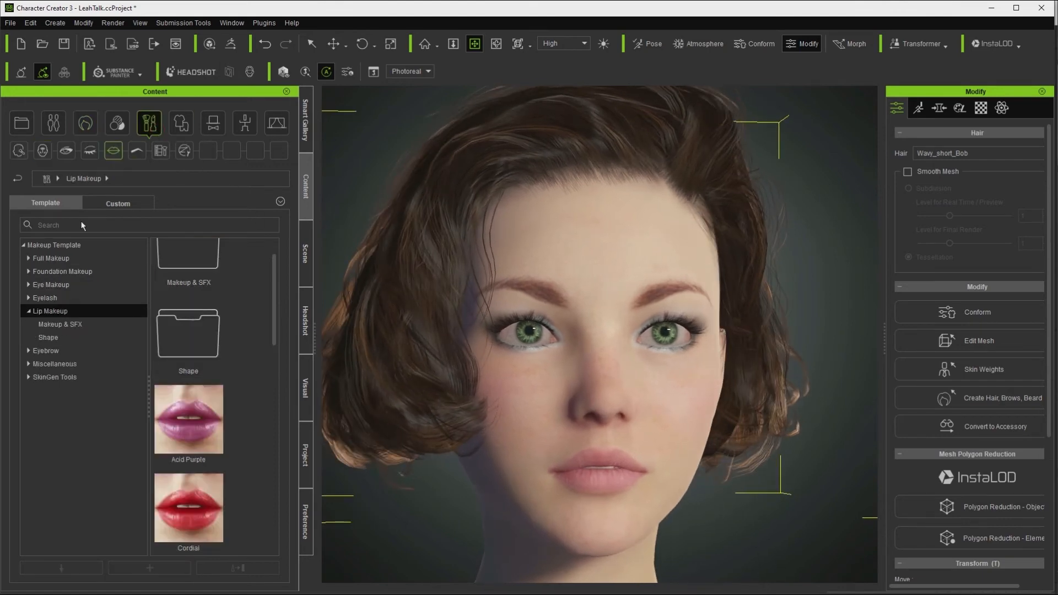
{"action": "left_click_drag", "start_coordinate": [275, 273], "coordinate": [246, 448]}
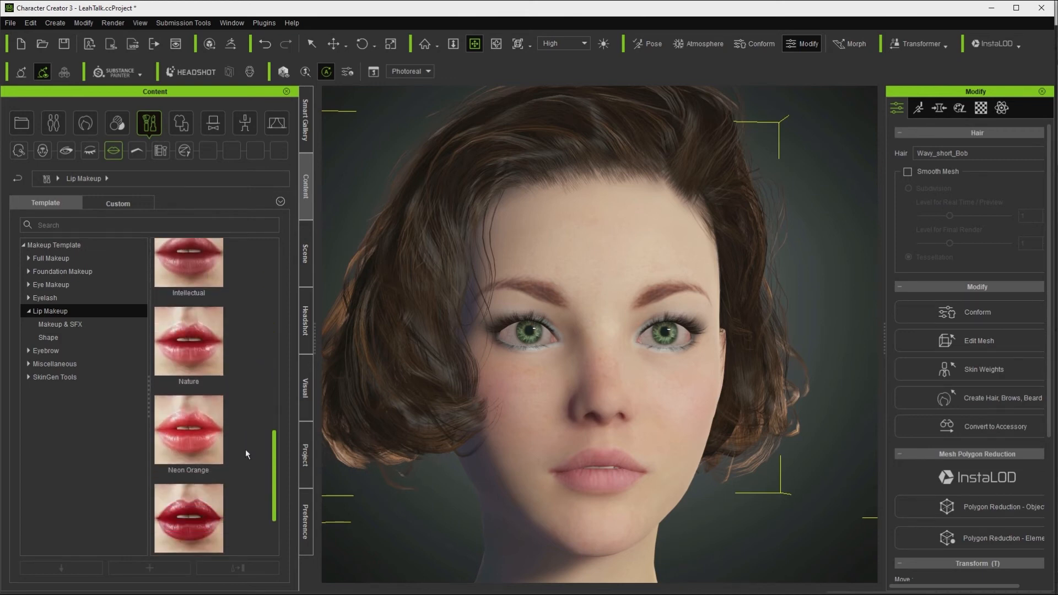
{"action": "double_click", "coordinate": [184, 435]}
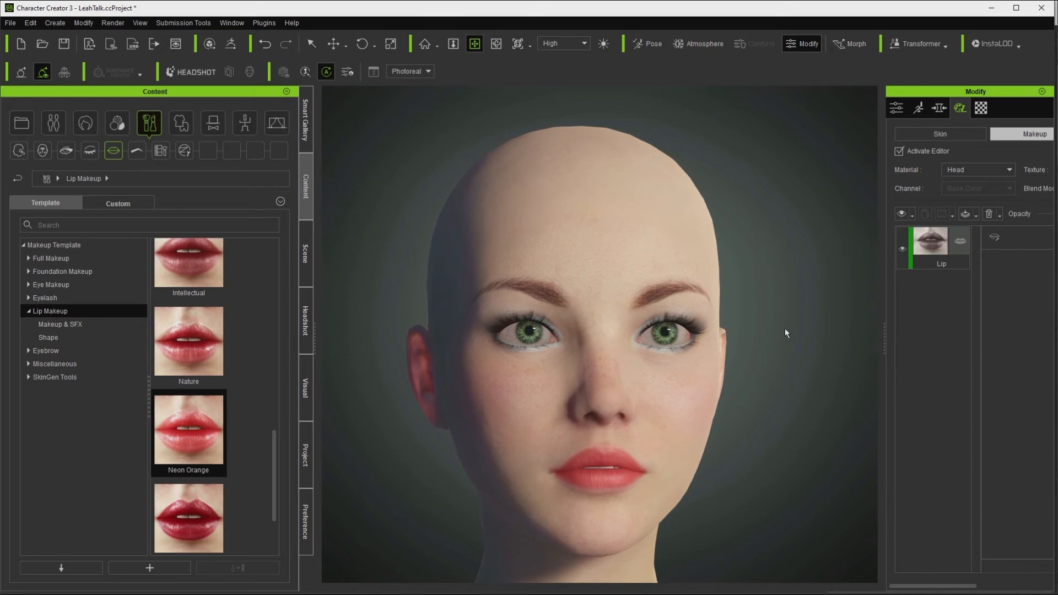
{"action": "right_click_drag", "start_coordinate": [785, 328], "coordinate": [729, 414]}
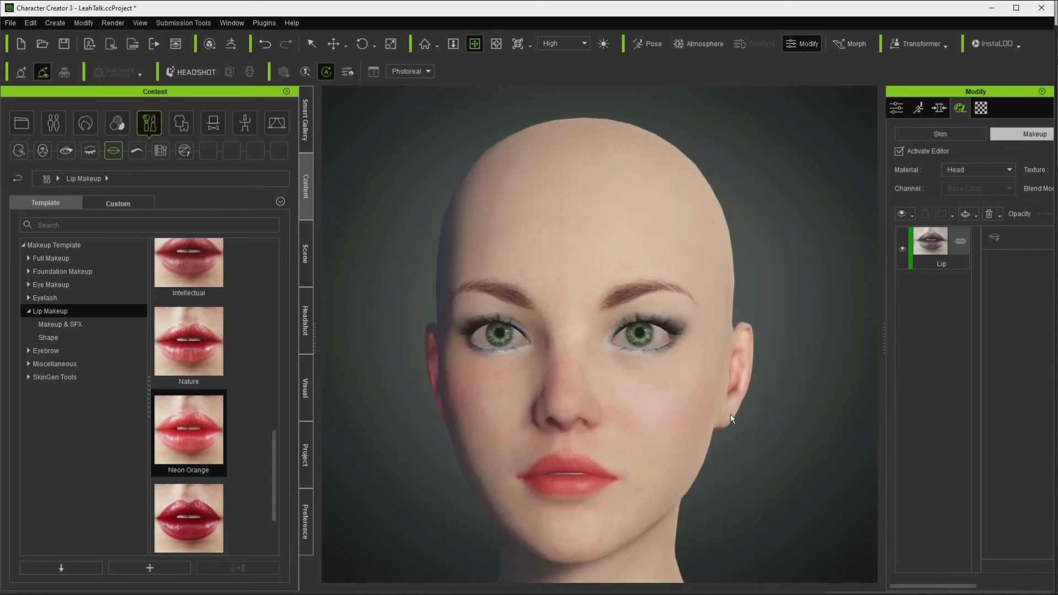
{"action": "left_click", "coordinate": [900, 152]}
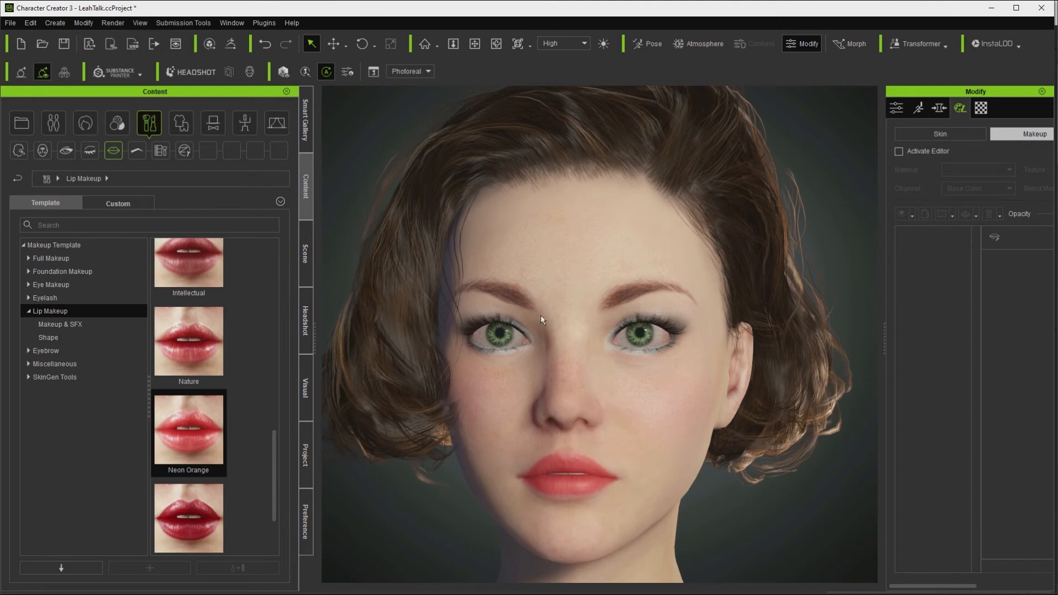
{"action": "left_click", "coordinate": [496, 44]}
{"action": "left_click_drag", "start_coordinate": [499, 282], "coordinate": [438, 311]}
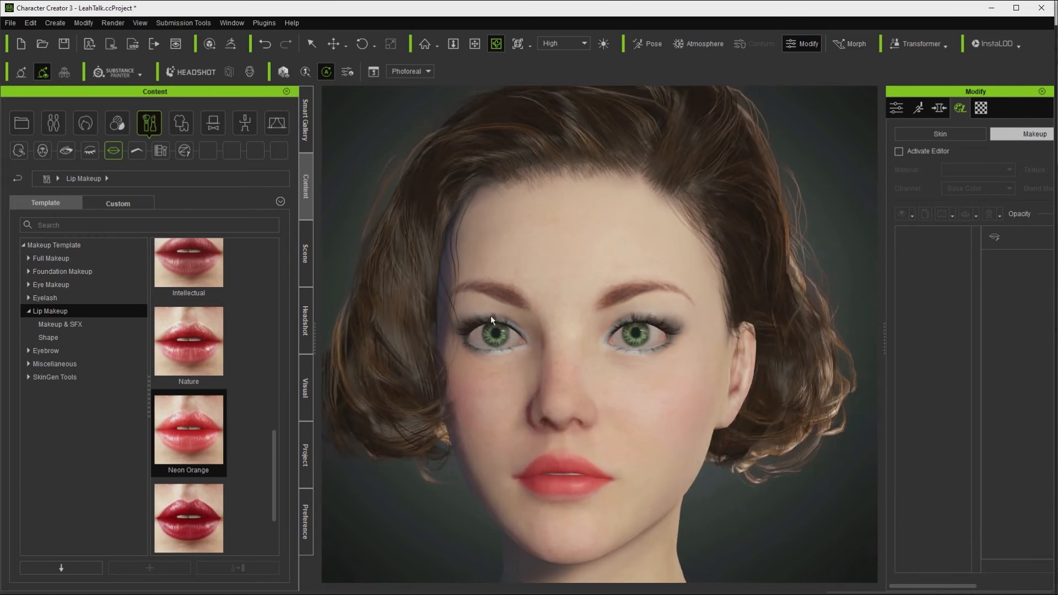
{"action": "left_click", "coordinate": [475, 44]}
{"action": "left_click_drag", "start_coordinate": [573, 265], "coordinate": [596, 326]}
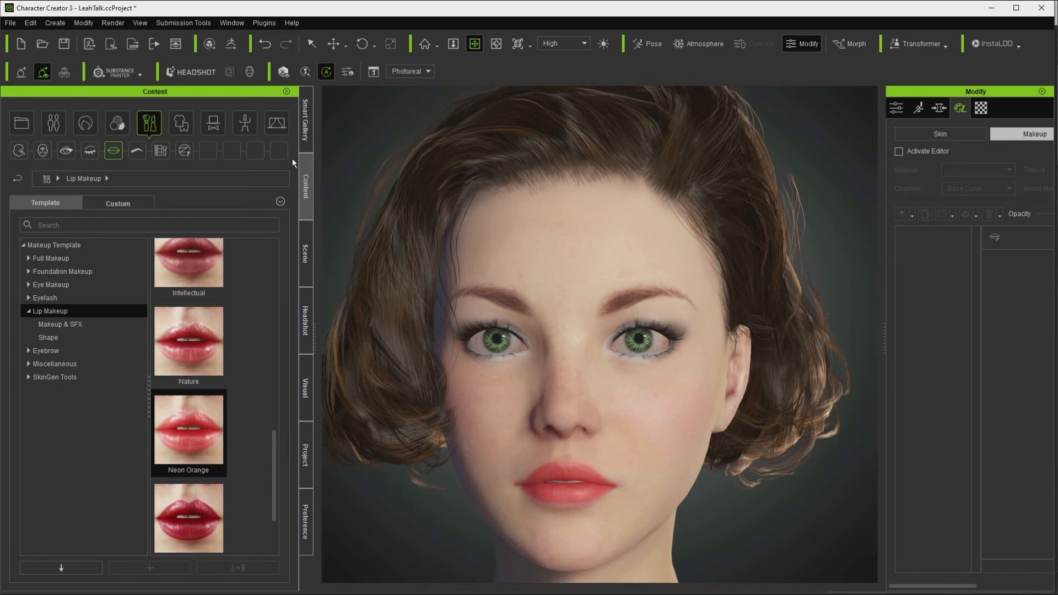
- Examine the shirts in the Professional Outfit cloth templates, including the collared, sleeves tops and V Neck Scrub Shirt categories
{"action": "left_click", "coordinate": [179, 124]}
{"action": "left_click", "coordinate": [46, 286]}
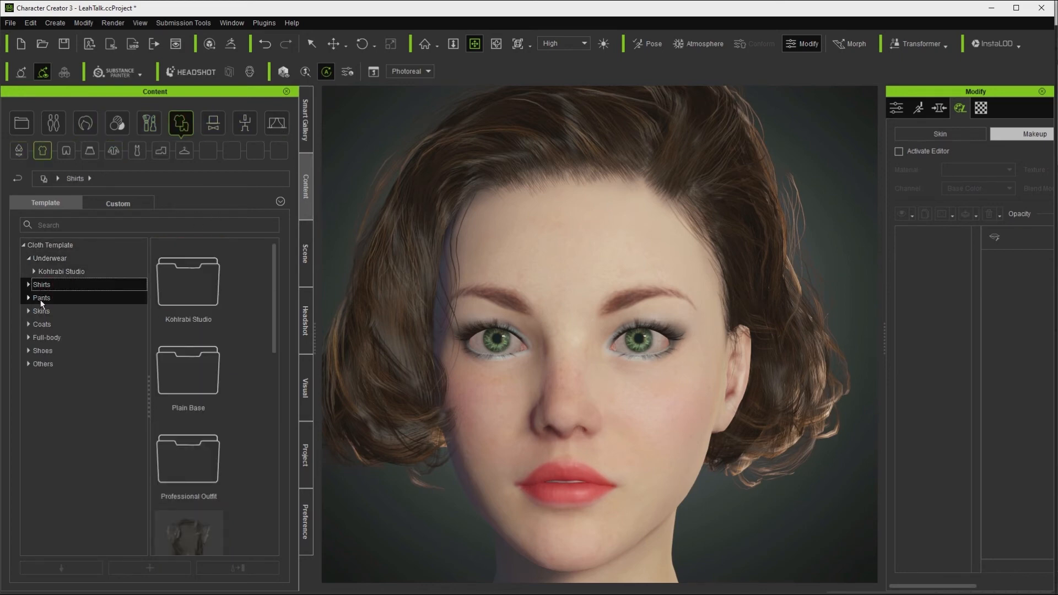
{"action": "left_click_drag", "start_coordinate": [275, 307], "coordinate": [257, 265]}
{"action": "left_click", "coordinate": [27, 286]}
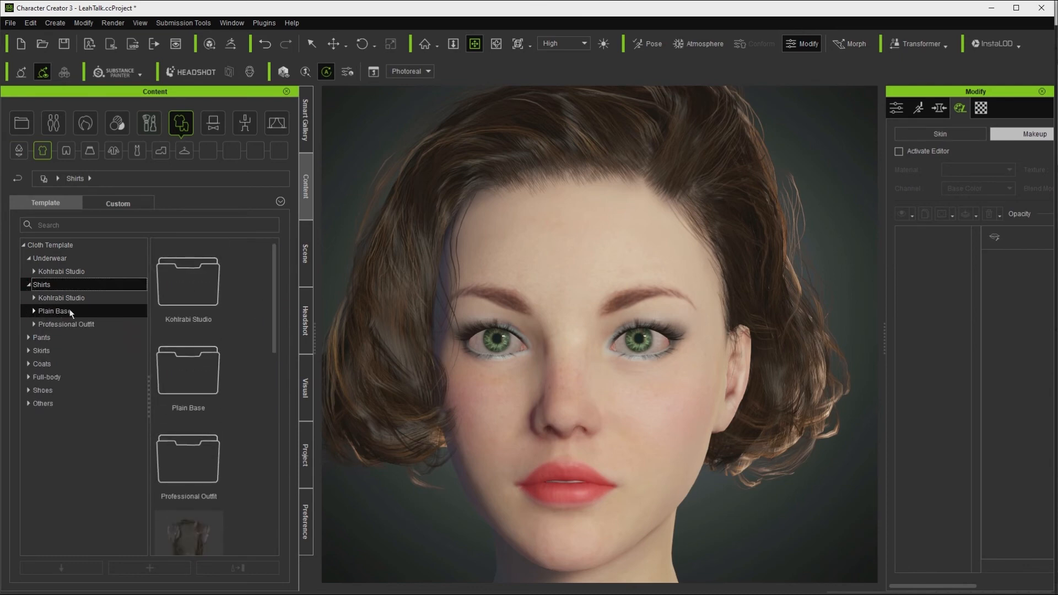
{"action": "left_click", "coordinate": [50, 324]}
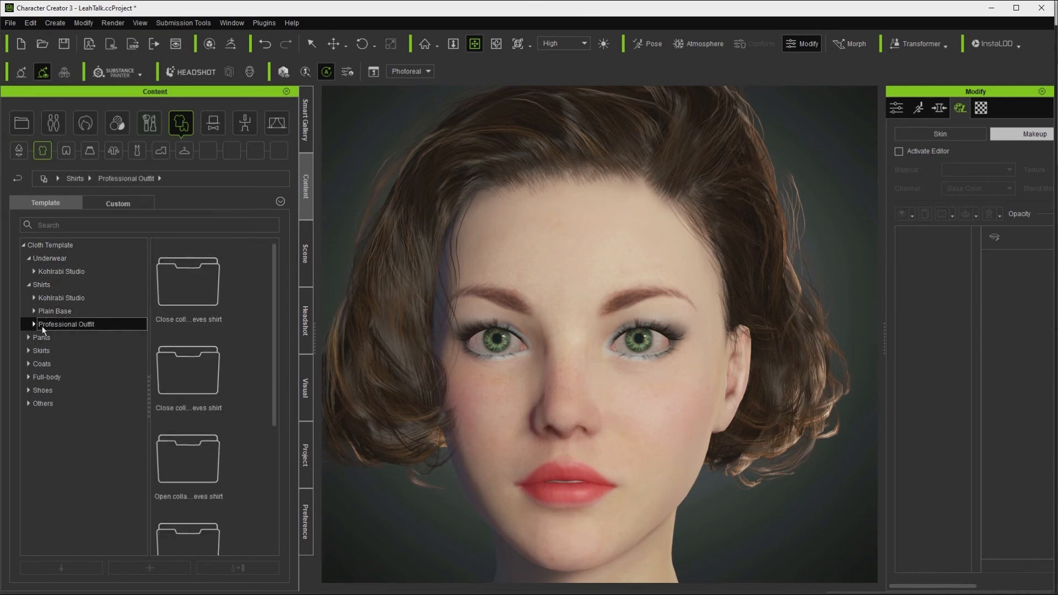
{"action": "left_click", "coordinate": [34, 325]}
{"action": "left_click", "coordinate": [60, 338]}
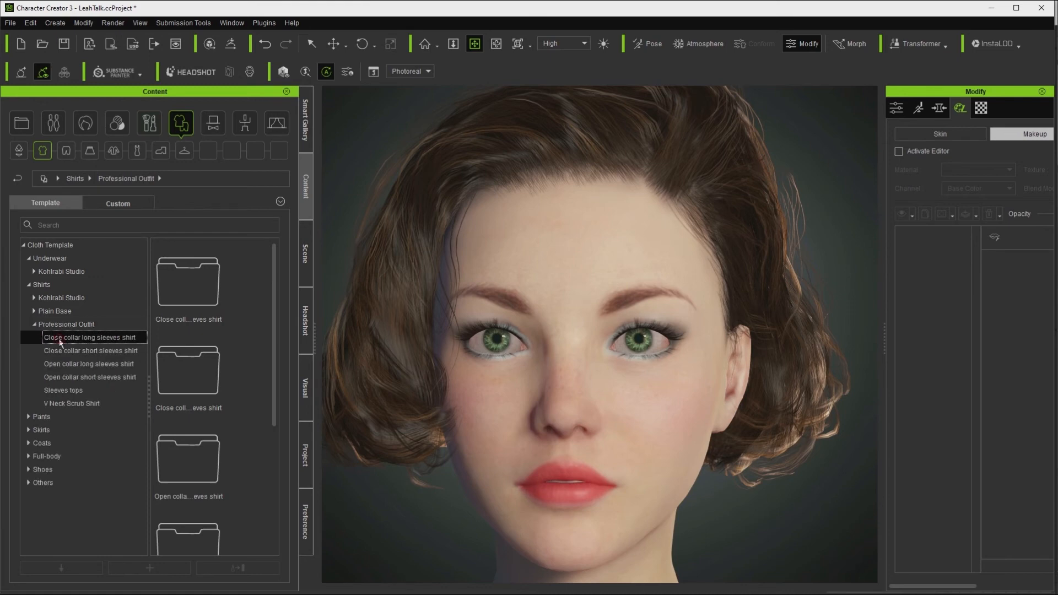
{"action": "left_click", "coordinate": [61, 351]}
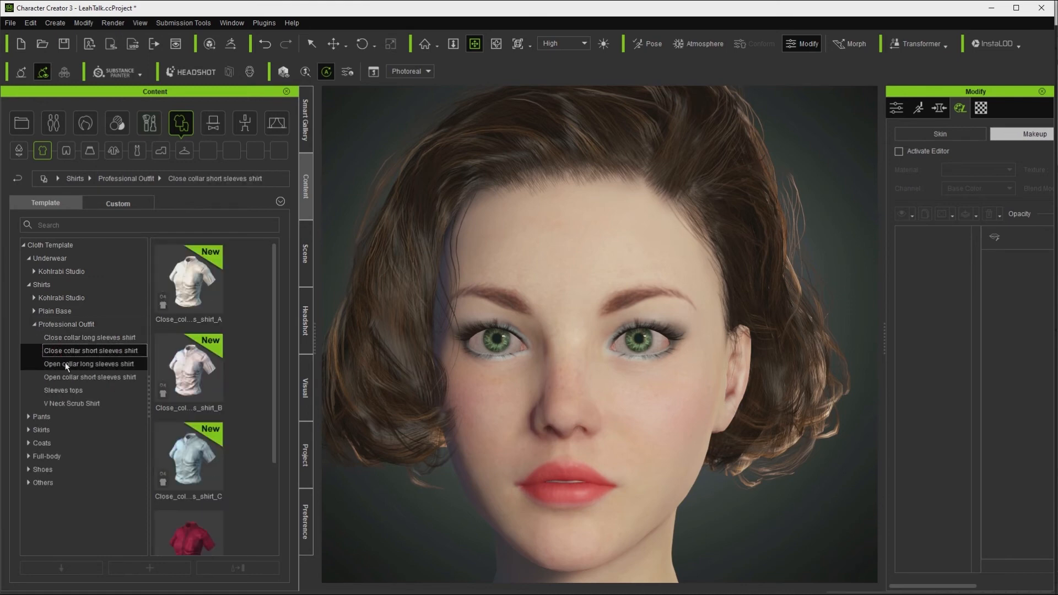
{"action": "left_click", "coordinate": [67, 365]}
{"action": "left_click", "coordinate": [76, 380]}
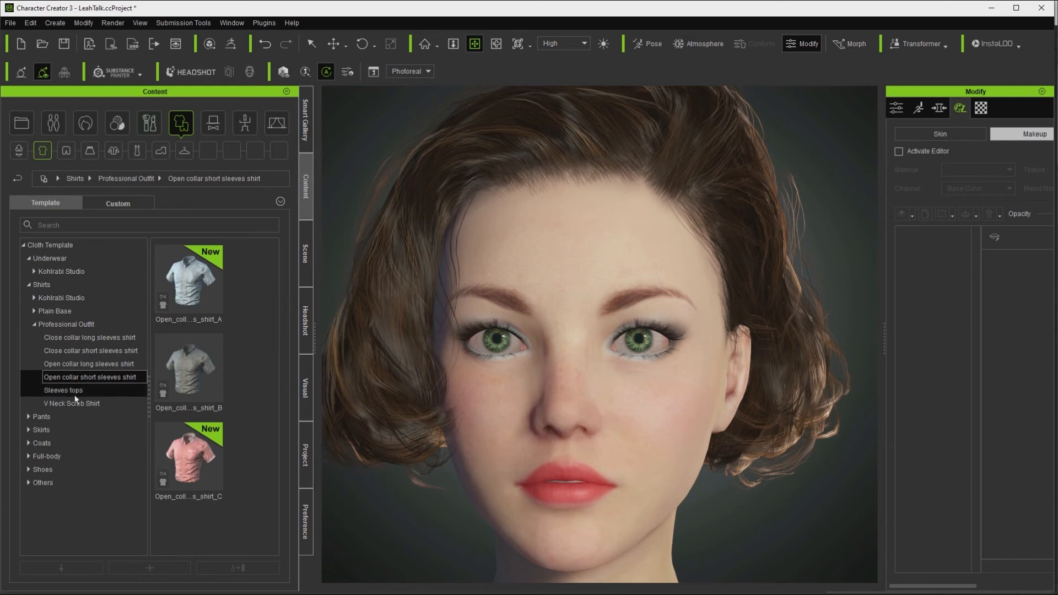
{"action": "left_click", "coordinate": [77, 394]}
{"action": "left_click", "coordinate": [75, 404]}
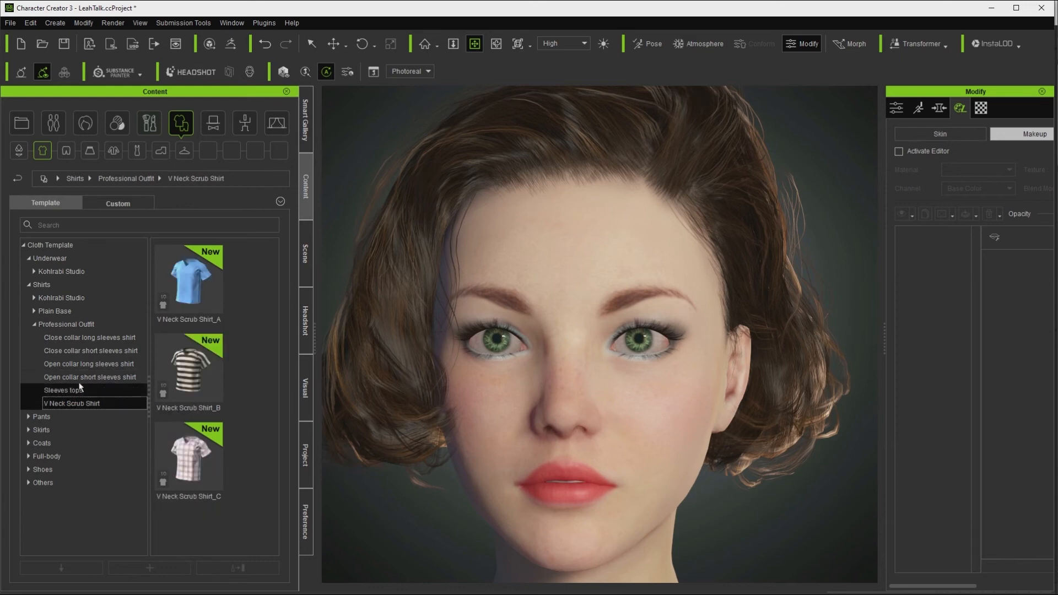
{"action": "left_click", "coordinate": [84, 339]}
{"action": "scroll", "coordinate": [242, 350], "scroll_direction": "down", "scroll_amount": 5}
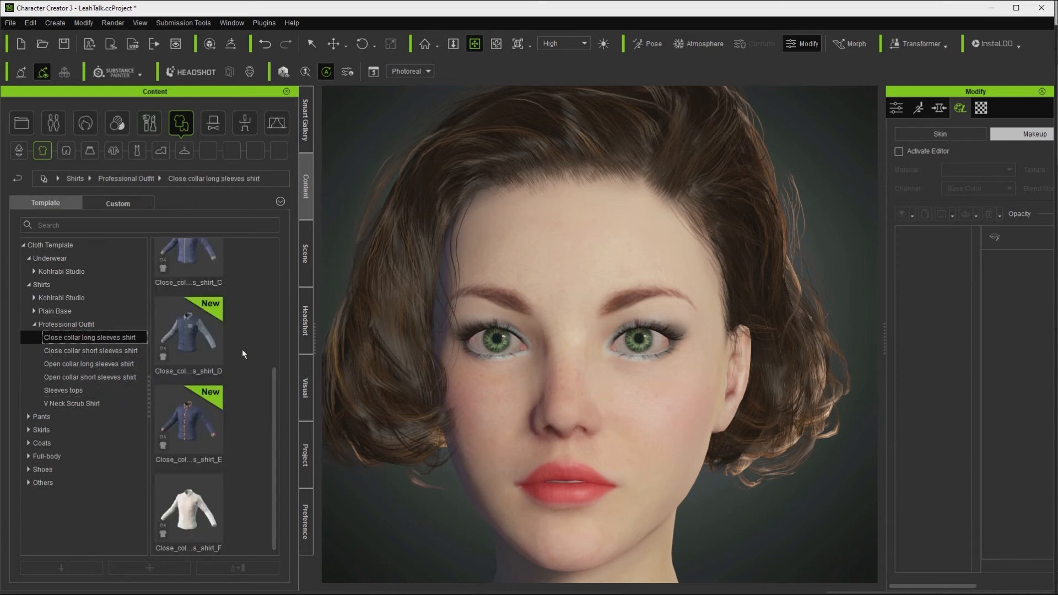
{"action": "left_click_drag", "start_coordinate": [274, 376], "coordinate": [294, 398]}
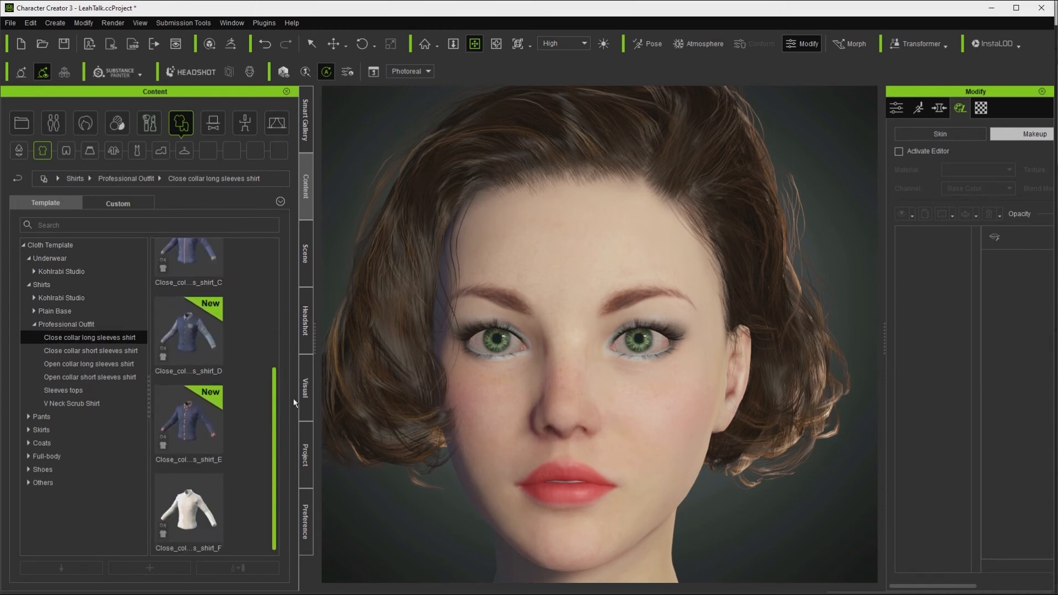
{"action": "left_click", "coordinate": [95, 352]}
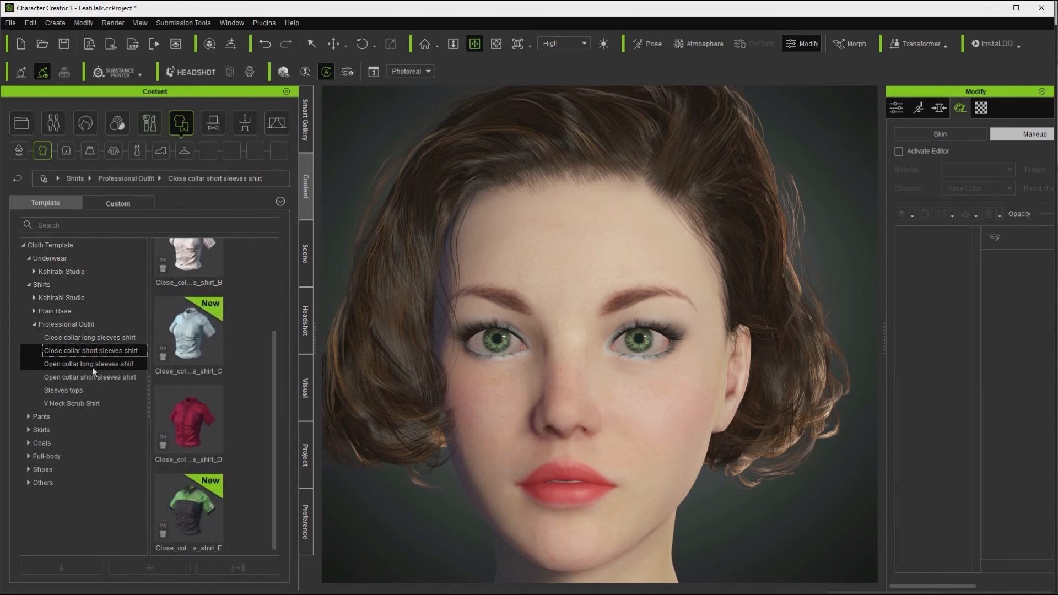
- Dress the character in Open_collar_long_sleeves_shirt_H using Fit Body Shape and the Default skin weight transfer preset
{"action": "left_click", "coordinate": [95, 366]}
{"action": "left_click_drag", "start_coordinate": [272, 351], "coordinate": [258, 489]}
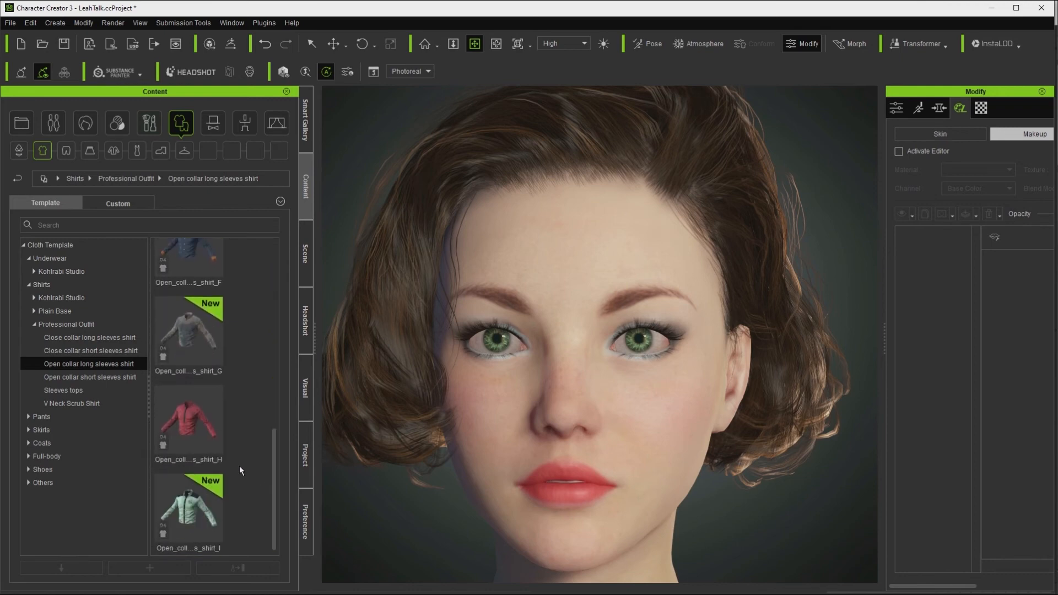
{"action": "mouse_move", "coordinate": [192, 412]}
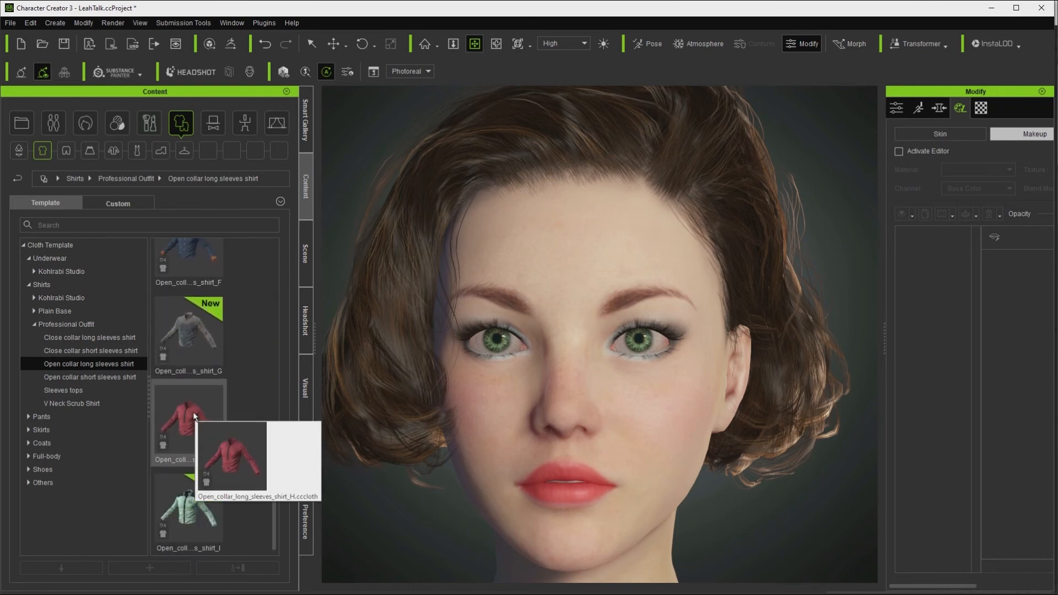
{"action": "double_click", "coordinate": [192, 412]}
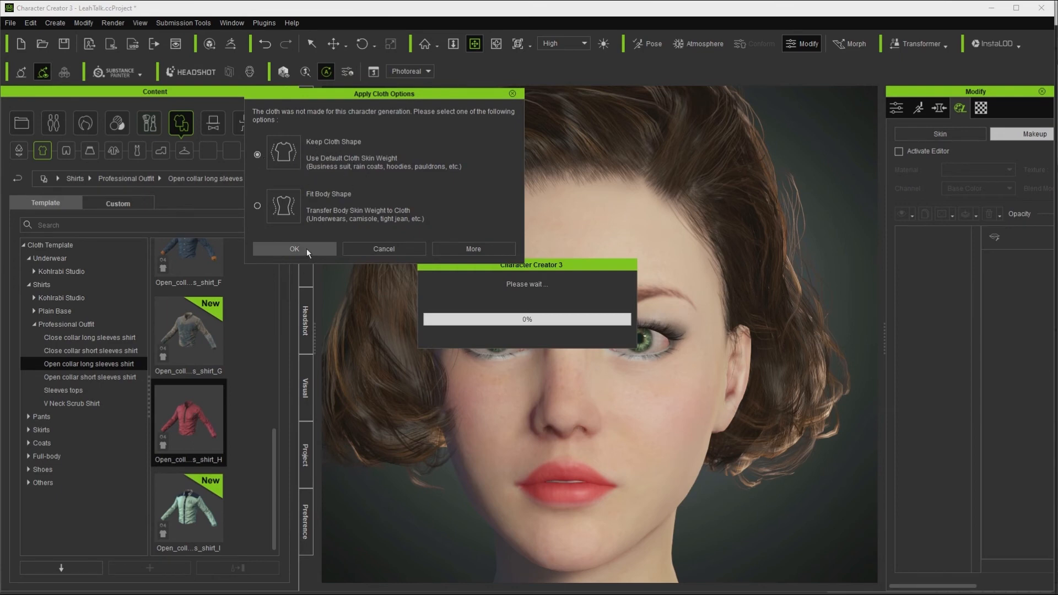
{"action": "left_click", "coordinate": [257, 206]}
{"action": "left_click", "coordinate": [310, 250]}
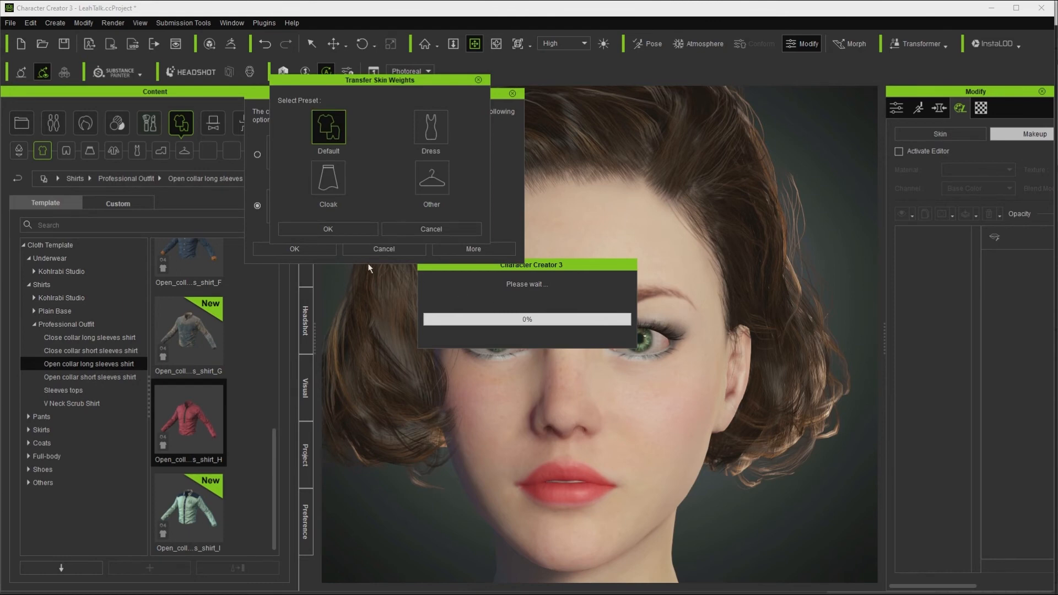
{"action": "left_click", "coordinate": [342, 229]}
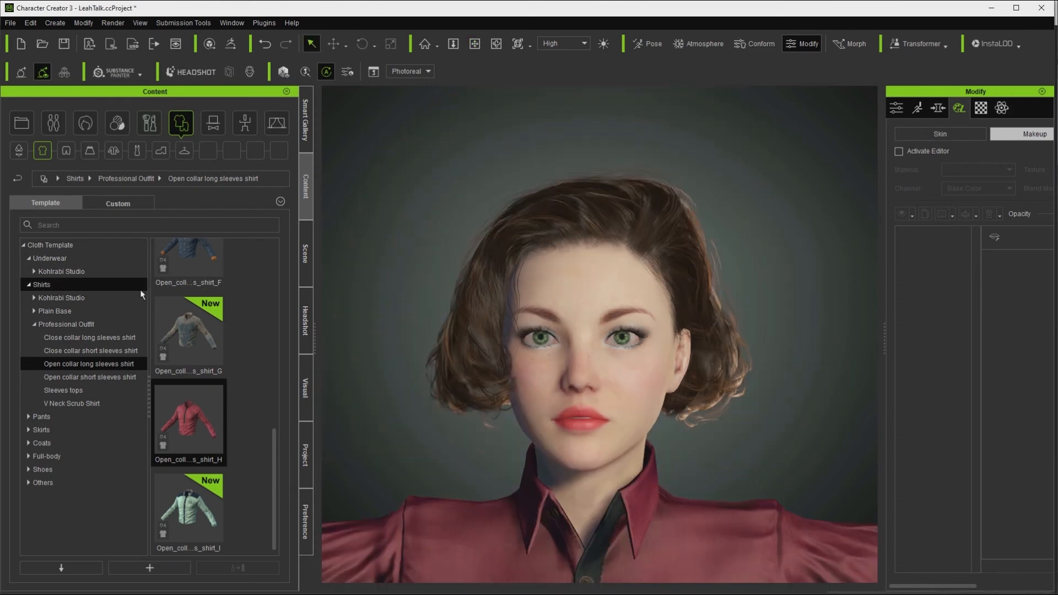
- Add the Jeans_D pants from the Pants cloth templates to the character
{"action": "left_click", "coordinate": [37, 414]}
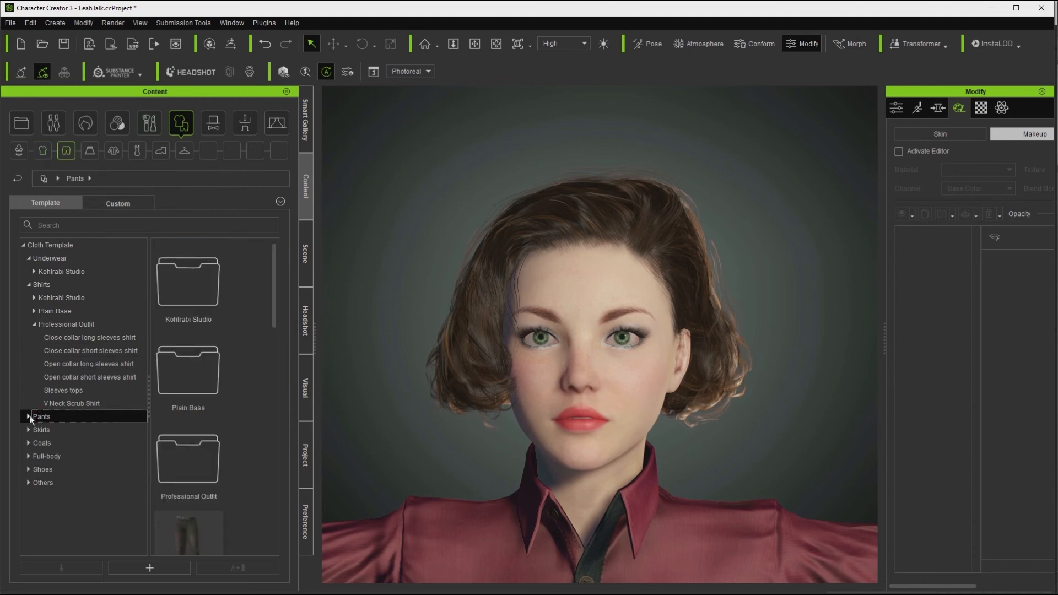
{"action": "left_click", "coordinate": [29, 416]}
{"action": "scroll", "coordinate": [204, 436], "scroll_direction": "down", "scroll_amount": 6}
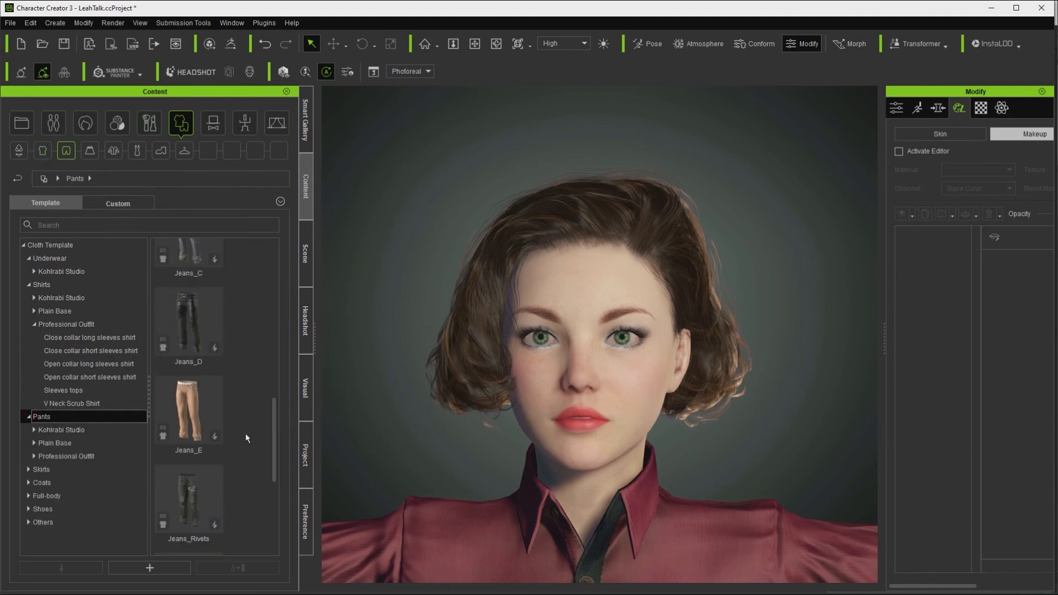
{"action": "double_click", "coordinate": [194, 329]}
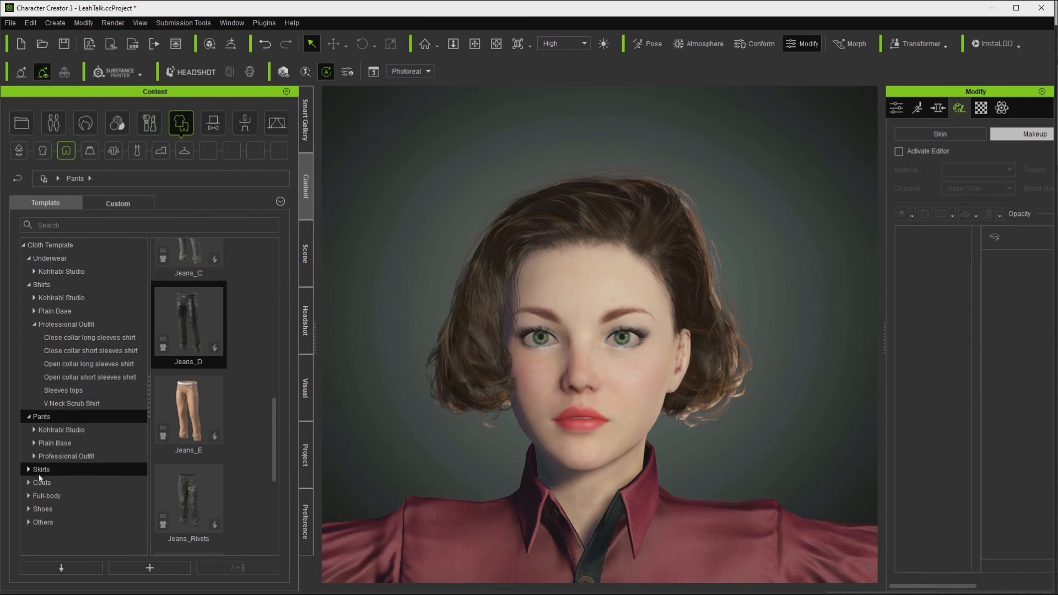
- Add Canvas shoes_A from the Professional Outfit canvas shoe templates to the character
{"action": "left_click", "coordinate": [53, 508]}
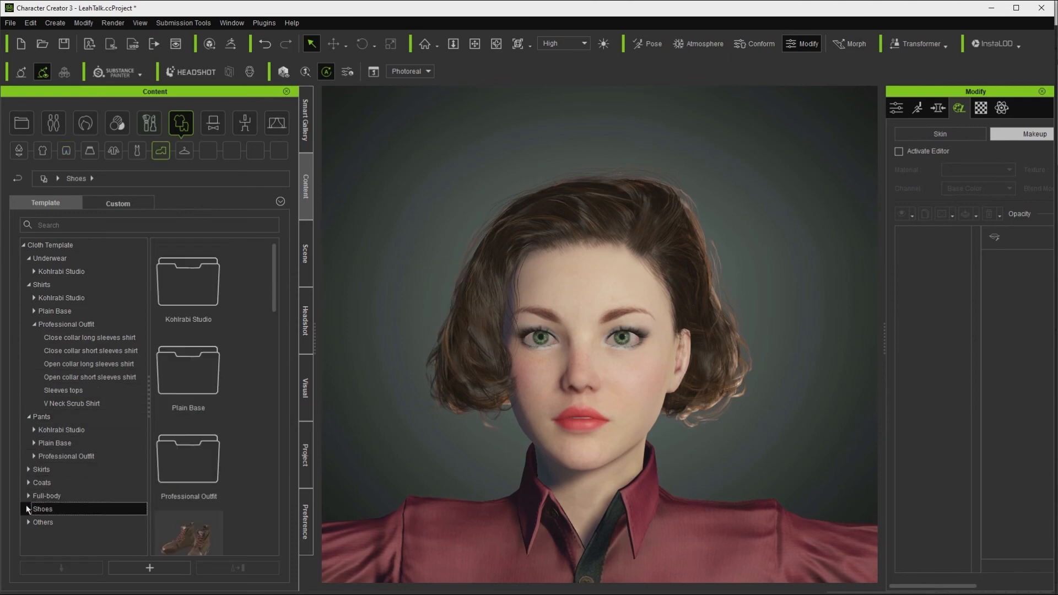
{"action": "left_click", "coordinate": [28, 509]}
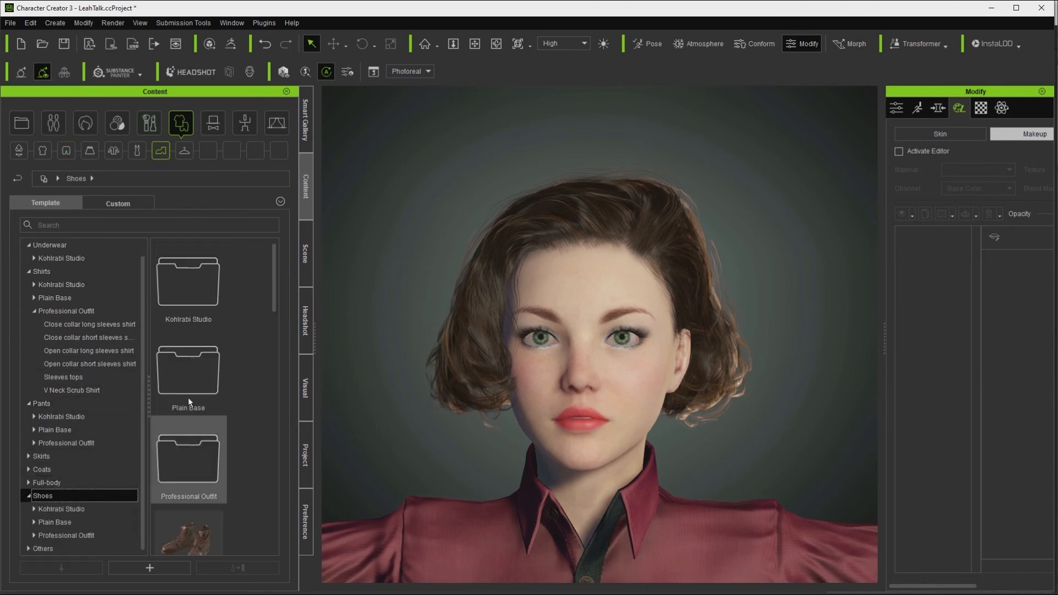
{"action": "double_click", "coordinate": [202, 411]}
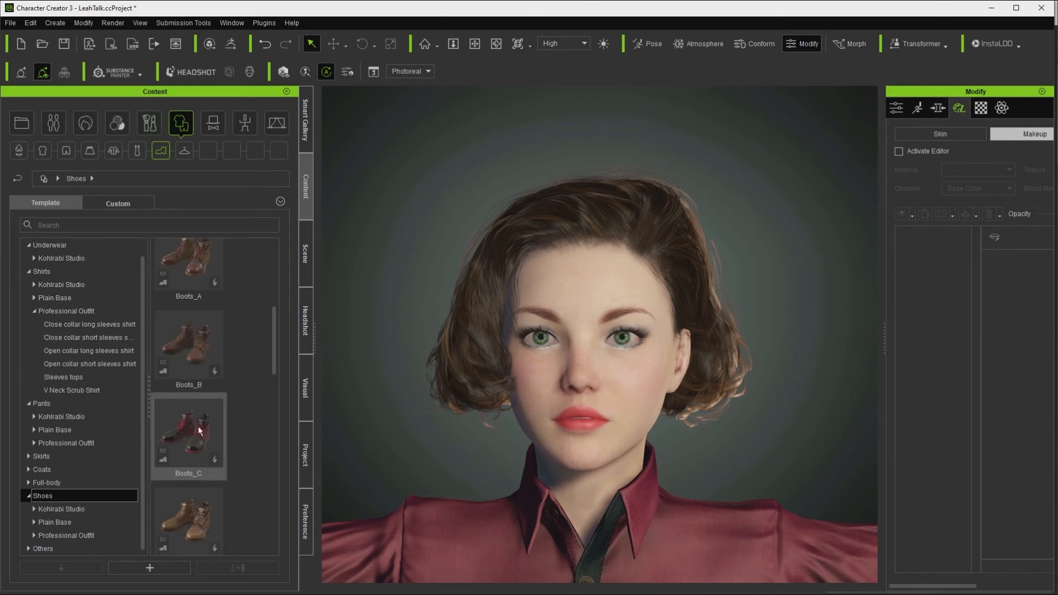
{"action": "left_click", "coordinate": [67, 536]}
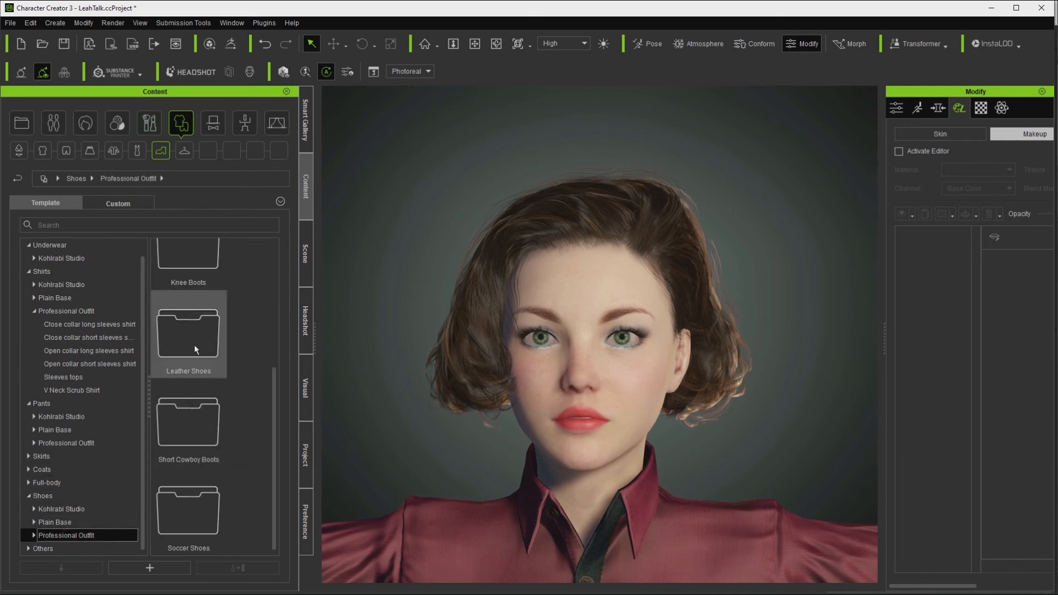
{"action": "scroll", "coordinate": [223, 390], "scroll_direction": "up", "scroll_amount": 3}
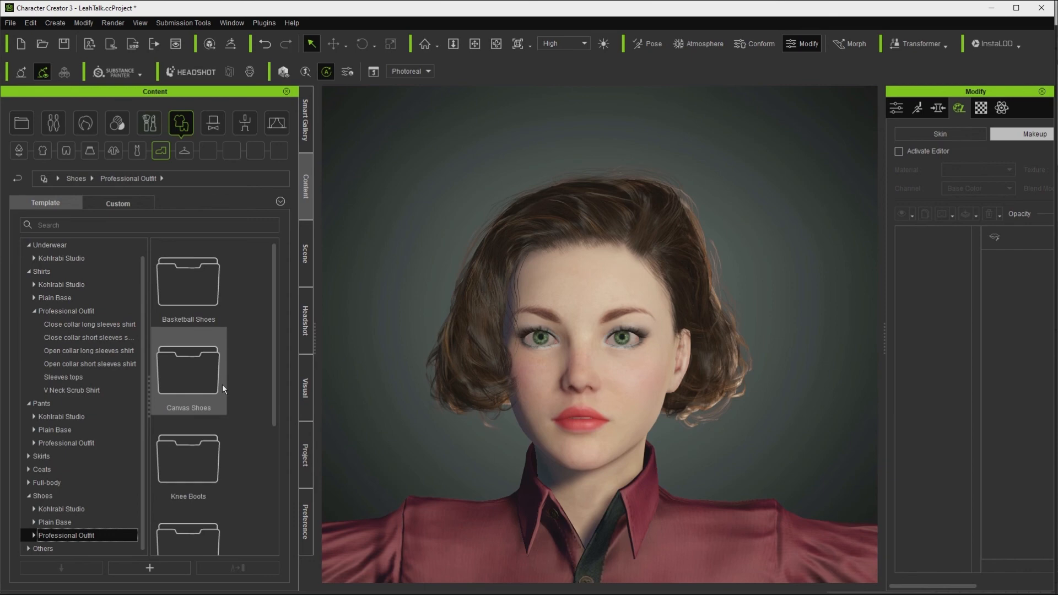
{"action": "double_click", "coordinate": [192, 378]}
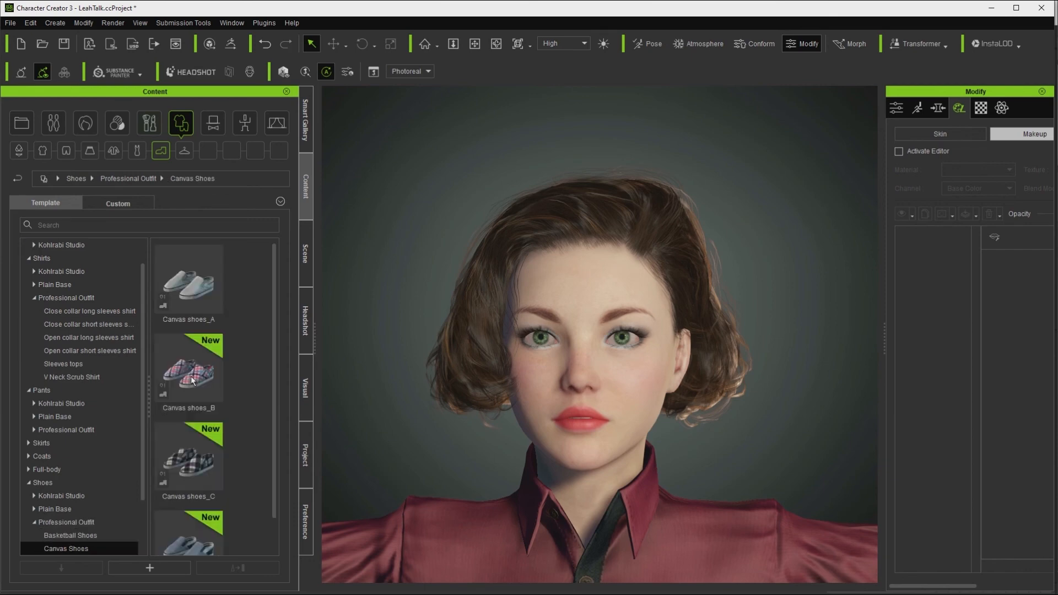
{"action": "double_click", "coordinate": [188, 292]}
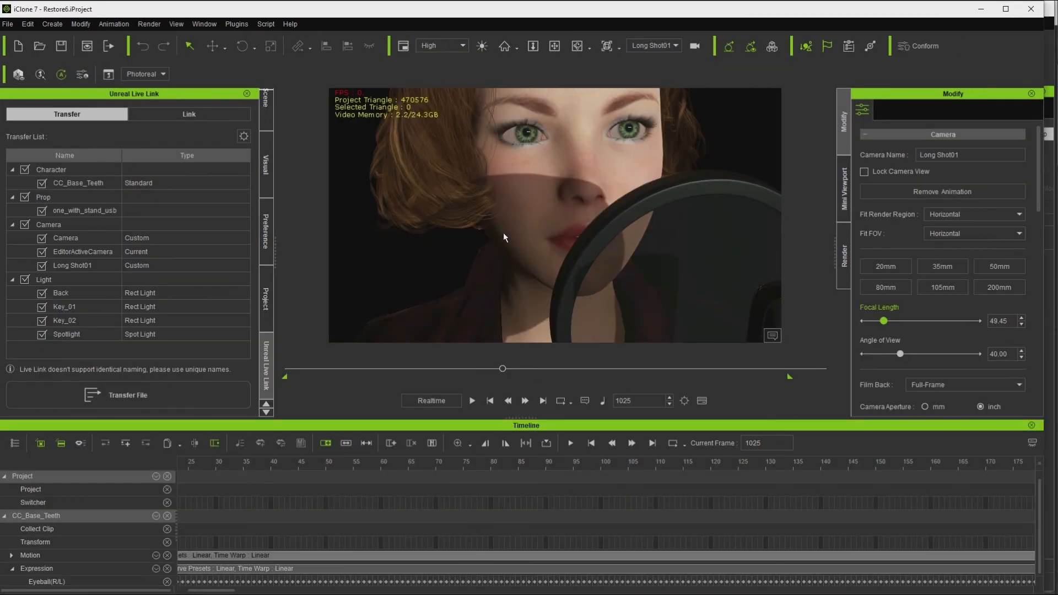
- Switch to the iClone 7 project Restore6 and select the CC_Base_Teeth character in the scene
{"action": "left_click", "coordinate": [514, 214]}
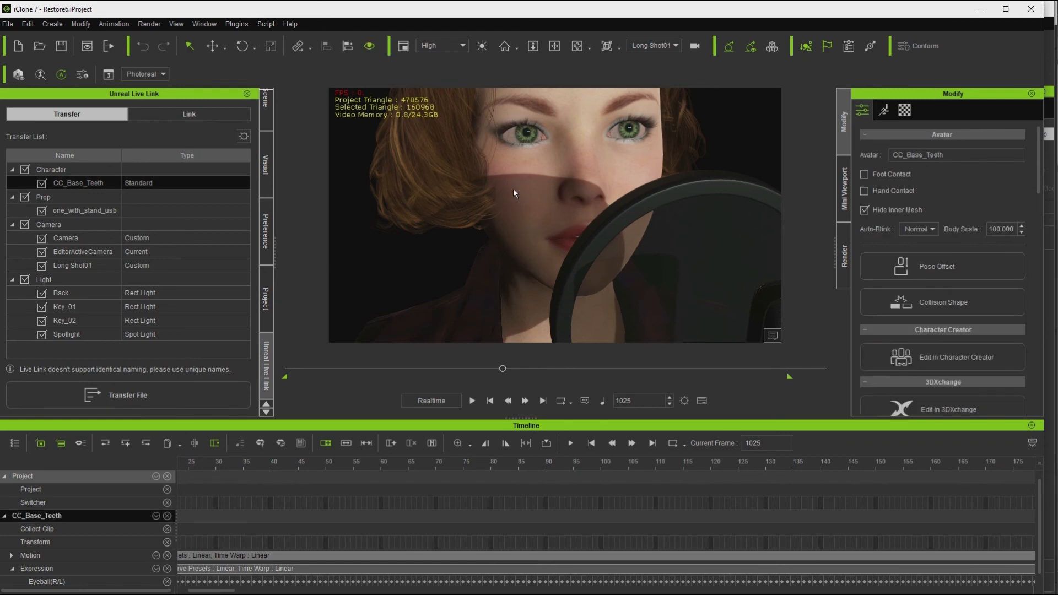